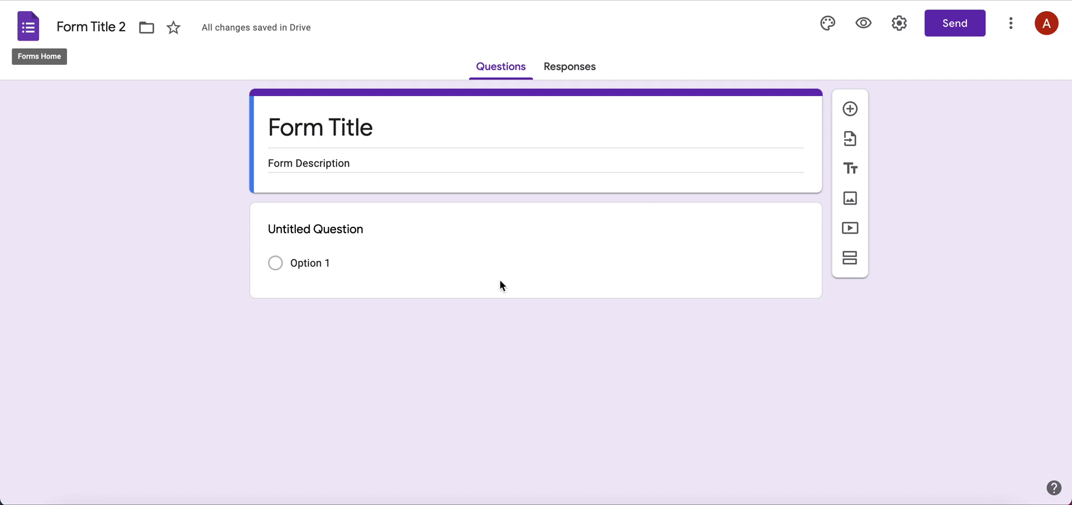
# - Add a new multiple choice question below the untitled question
pyautogui.click(327, 263)
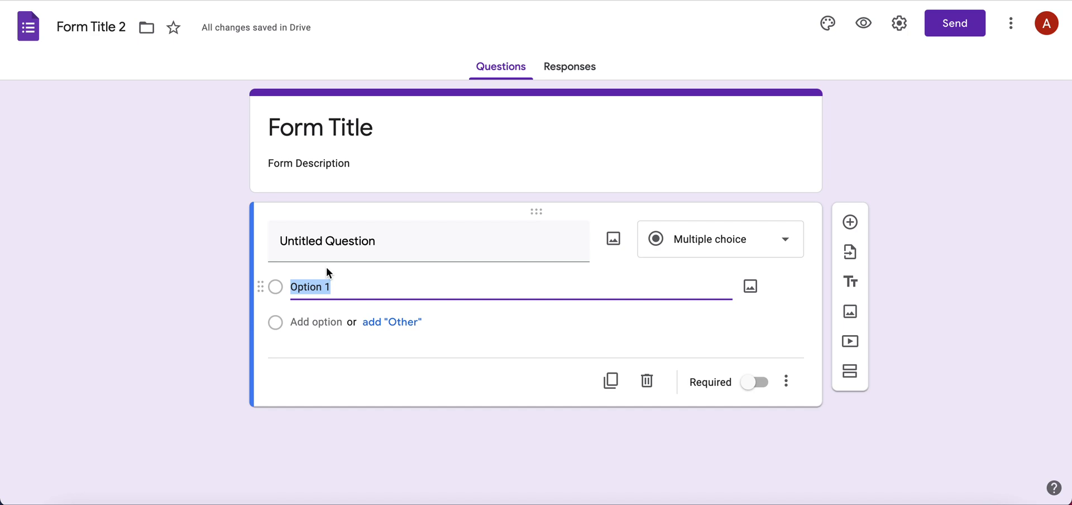
pyautogui.click(851, 223)
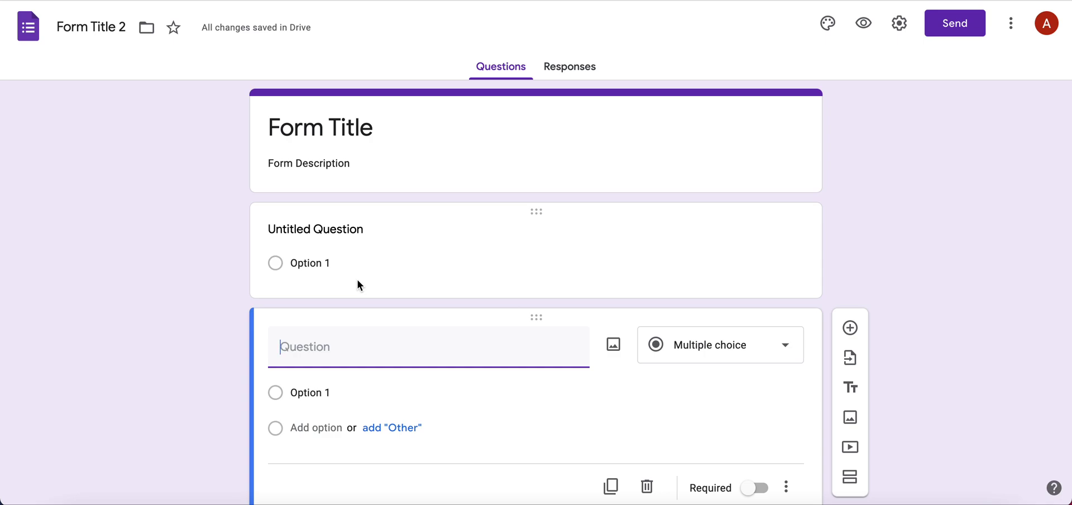
pyautogui.scroll(-1, 358, 282)
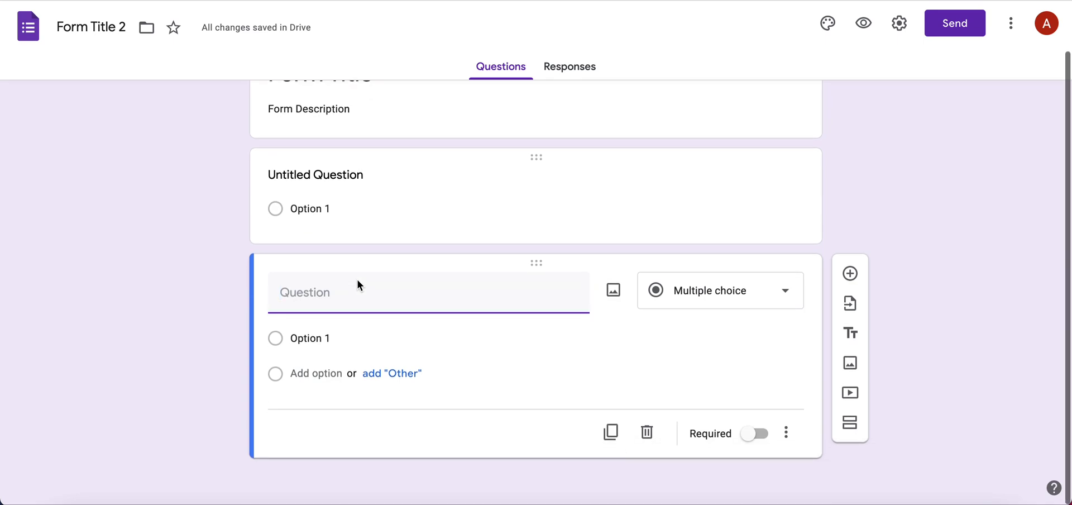
# - Look through the question types available for the new question, keep Multiple choice, and make the question required
pyautogui.click(701, 306)
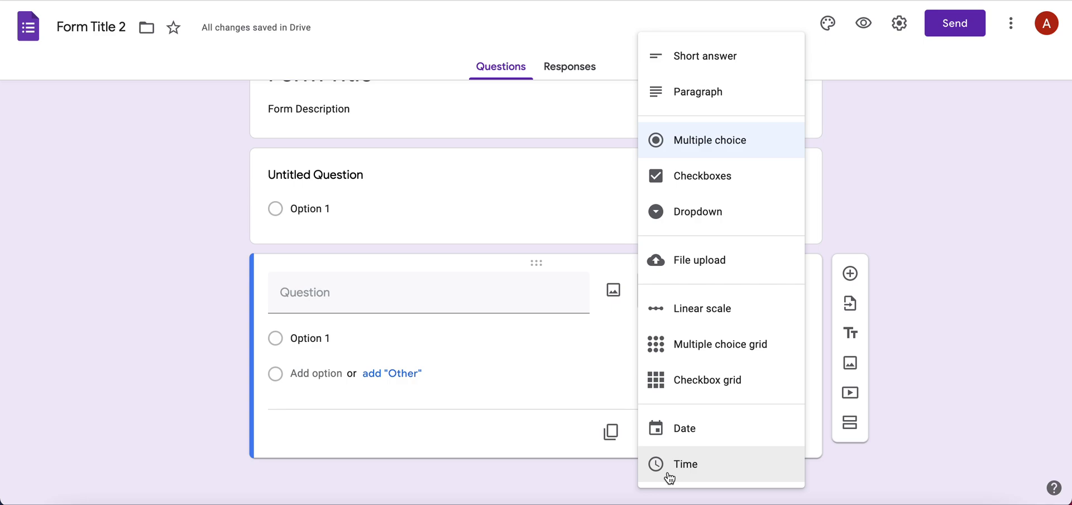
pyautogui.click(923, 401)
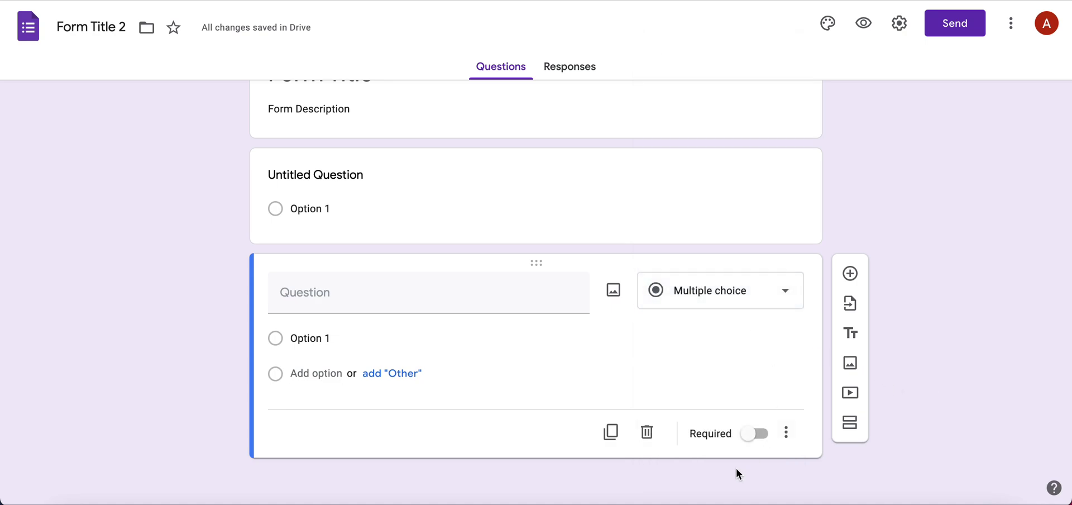
pyautogui.click(756, 435)
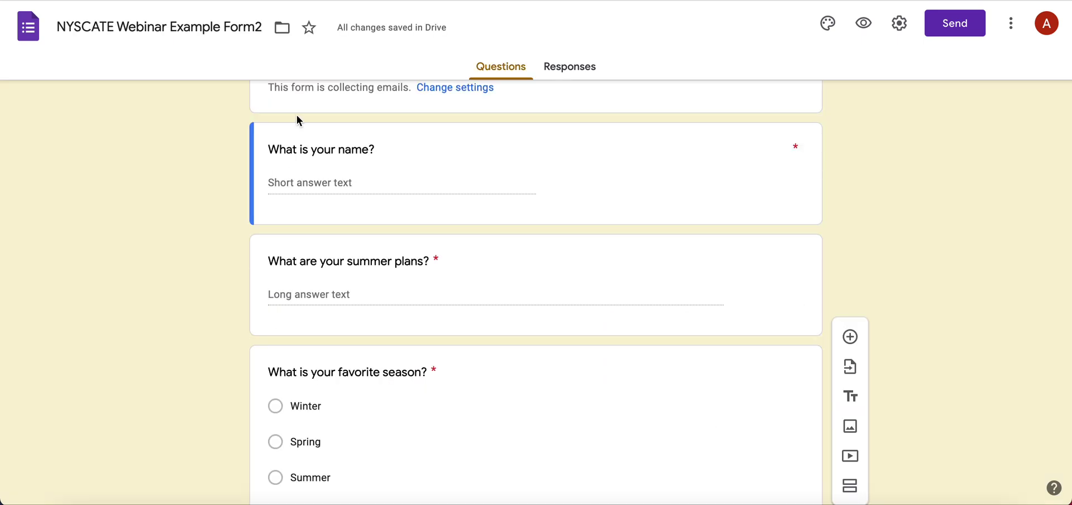
# - Review the first questions of NYSCATE Webinar Example Form2 and preview the form down to the summer plans and favorite season questions
pyautogui.scroll(4, 202, 235)
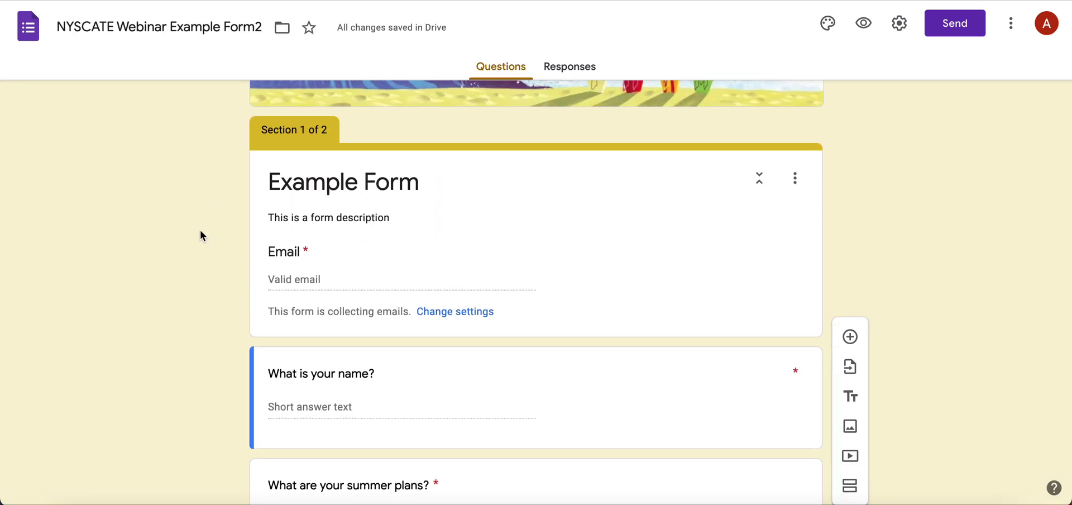
pyautogui.scroll(-7, 201, 234)
pyautogui.scroll(3, 202, 235)
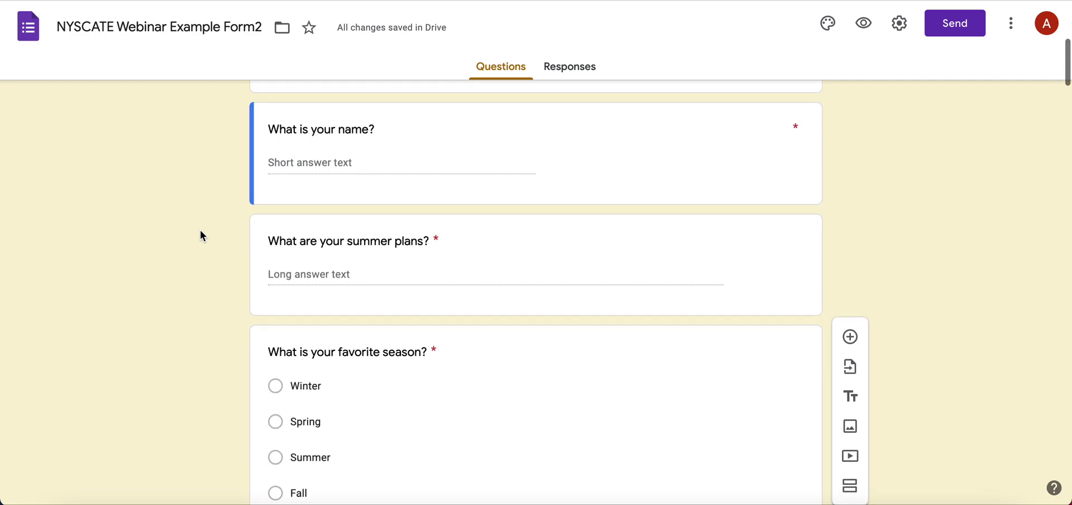
pyautogui.scroll(-1, 201, 233)
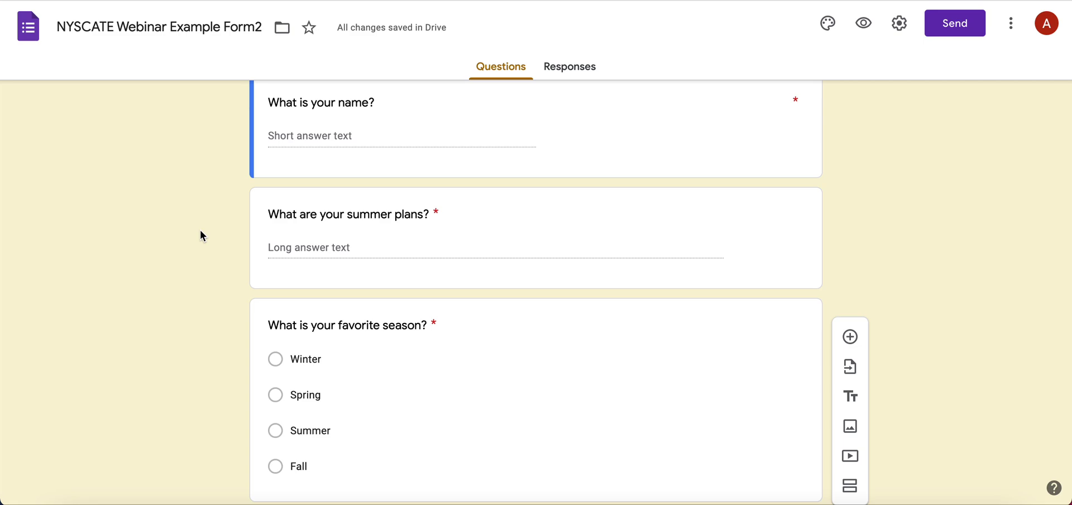
pyautogui.click(867, 23)
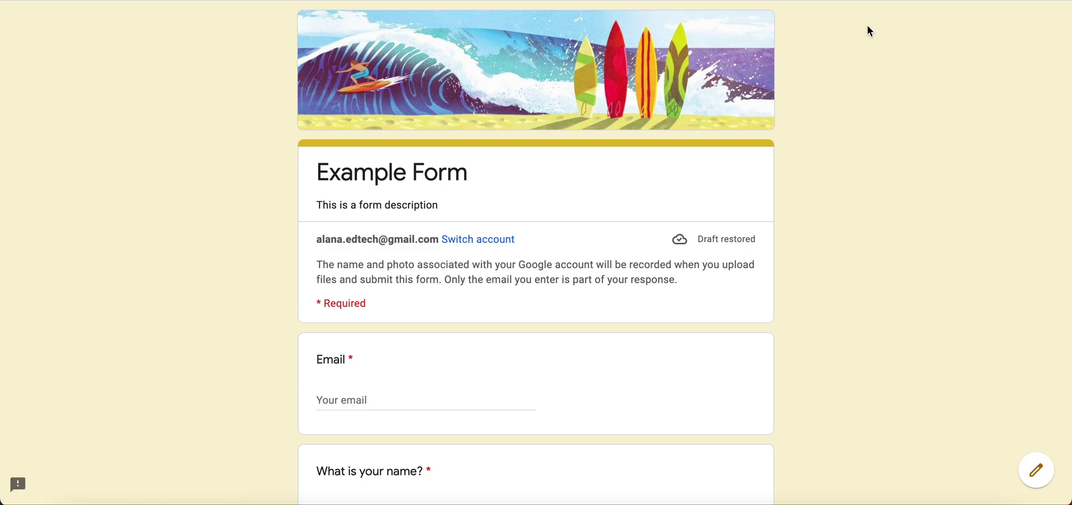
pyautogui.scroll(-3, 479, 365)
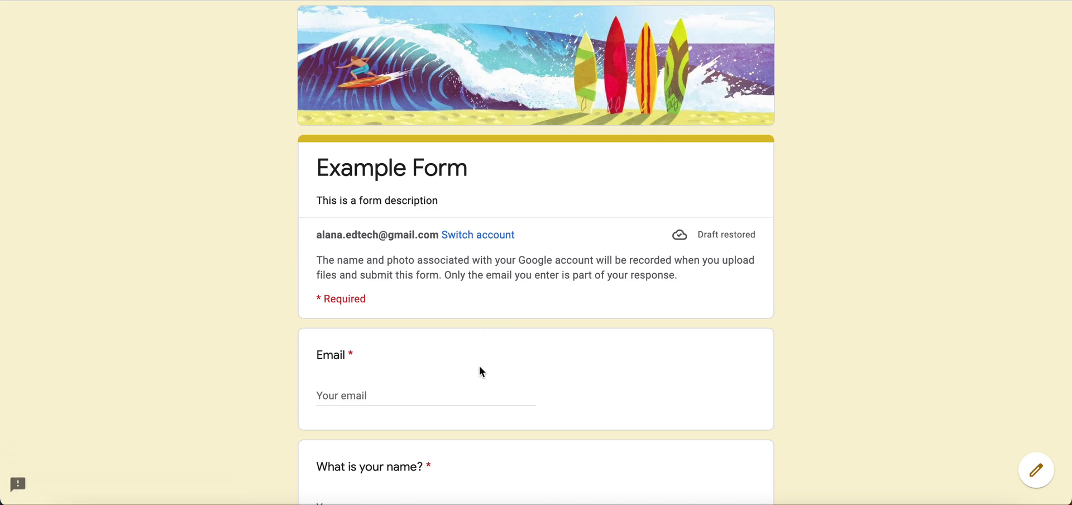
pyautogui.scroll(-3, 479, 365)
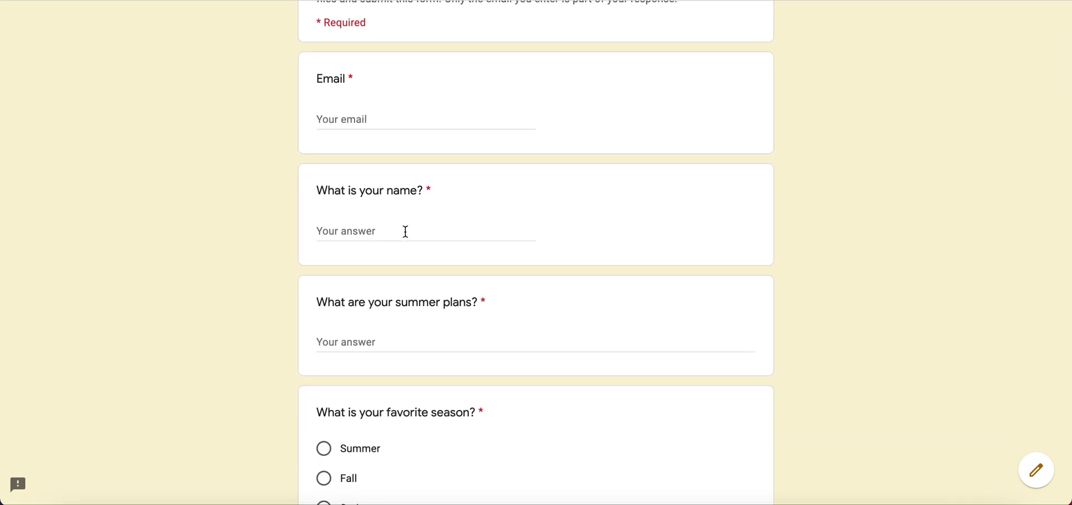
pyautogui.scroll(-1, 357, 231)
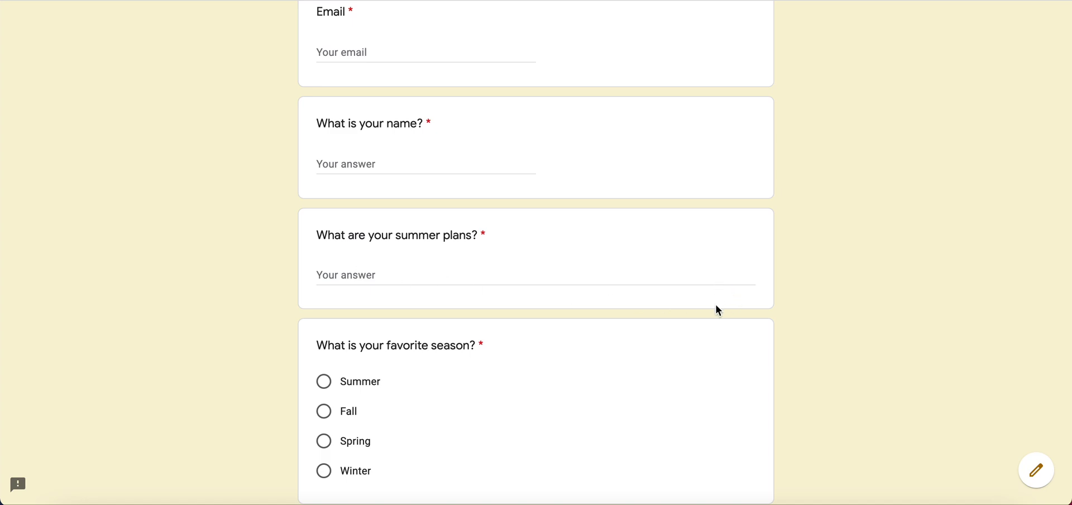
# - Answer the summer plans question with three lines: "ads;ijzlkfjsdlkfjs;dkfh skufhskl dufh lksfu;aeif y;aksefi ;aefu a", "sdfk; sdfh;ksdifj" and "askhf"
pyautogui.click(387, 278)
pyautogui.write('ads;ij')
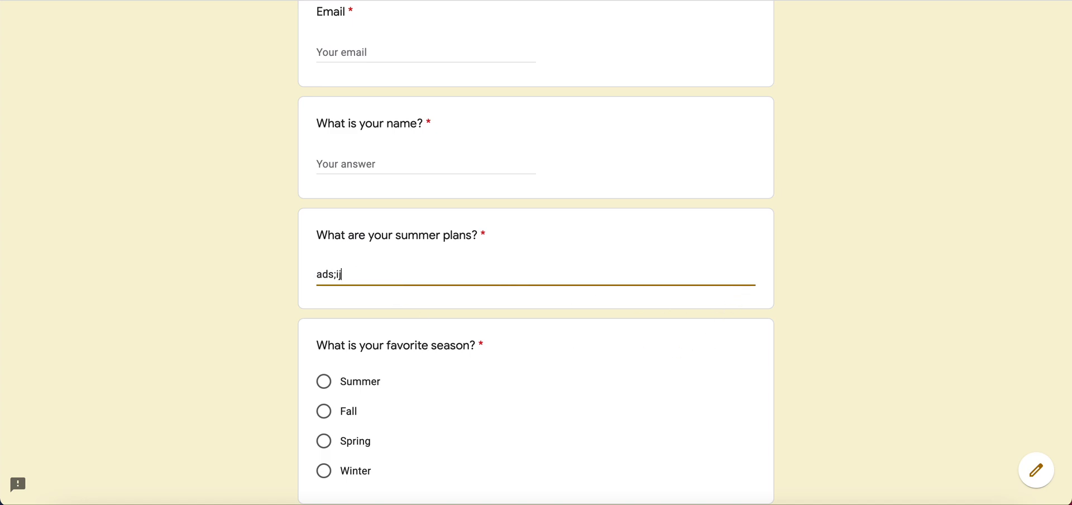
pyautogui.write('zlkfjsdlkfjs;dkfh skufhskl dufh lksfu;aeif y;aksefi ;aefu a')
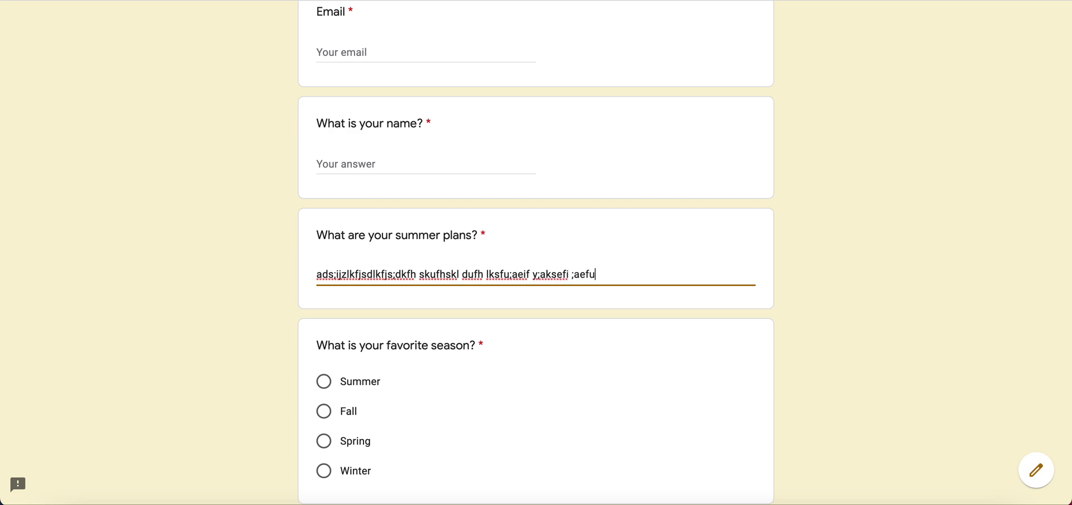
pyautogui.press('Return')
pyautogui.write('sdfk; sdfh;ksdifj')
pyautogui.press('Return')
pyautogui.write('askhf')
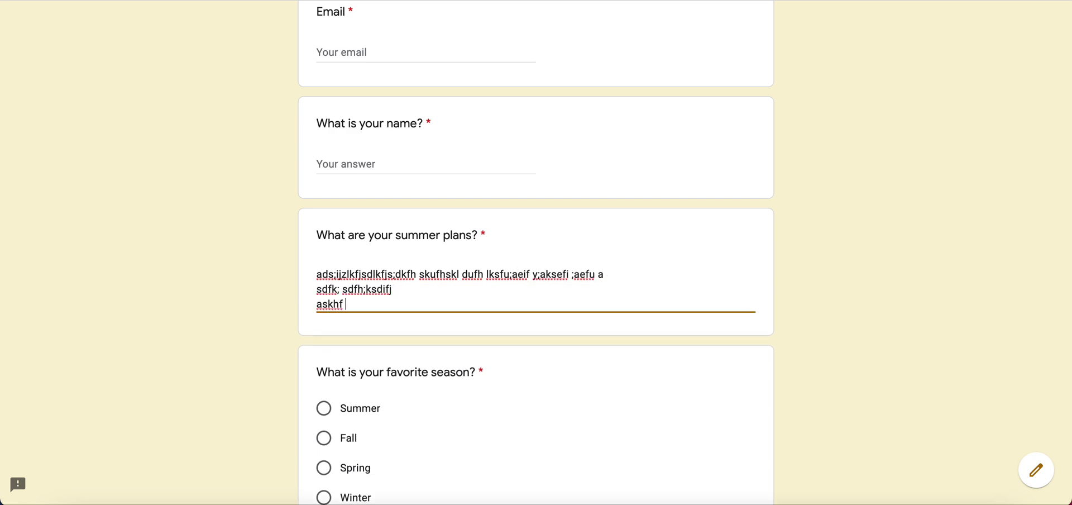
# - Enter the filler text "'psfsdefkhsd;kfh/" as the short answer to the name question
pyautogui.click(383, 167)
pyautogui.write("'psf")
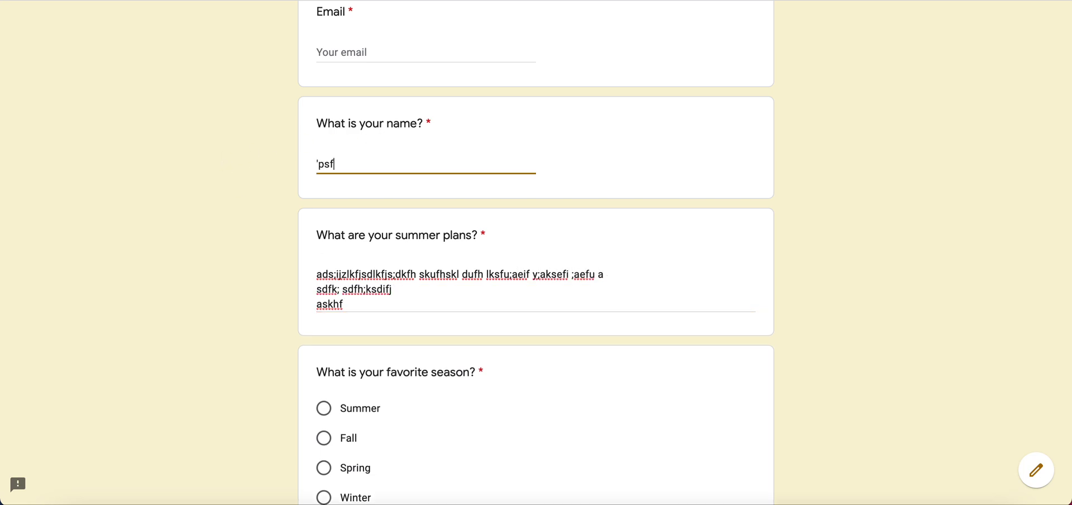
pyautogui.write('sdefkhsd;kfh/')
pyautogui.click(179, 309)
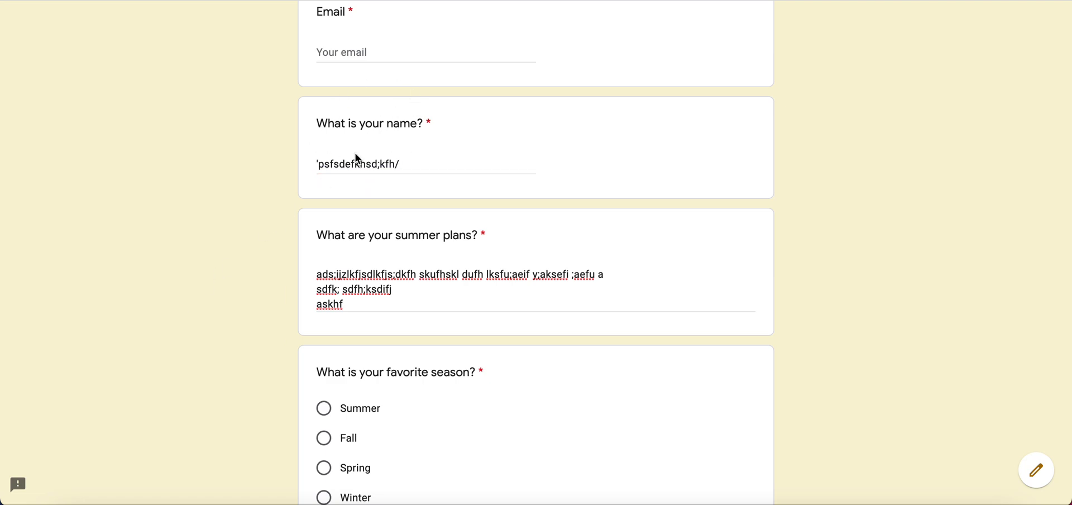
# - Try Spring and Fall in the text-only favorite season question, and settle on Summer
pyautogui.scroll(-2, 256, 405)
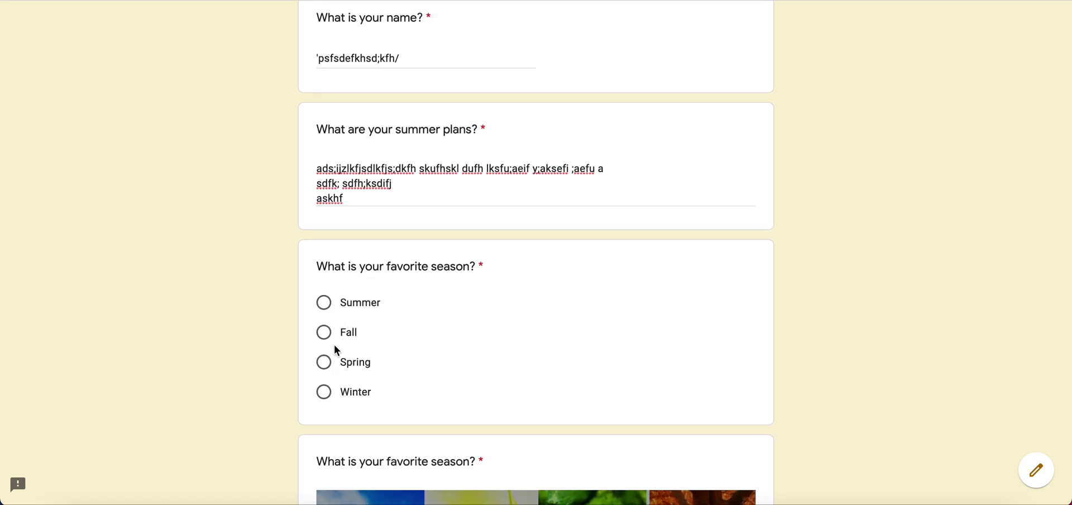
pyautogui.click(326, 373)
pyautogui.click(328, 332)
pyautogui.click(327, 311)
# - Examine the favorite season question that has one four-season picture, and choose Fall as its answer
pyautogui.scroll(-2, 283, 409)
pyautogui.scroll(-2, 281, 404)
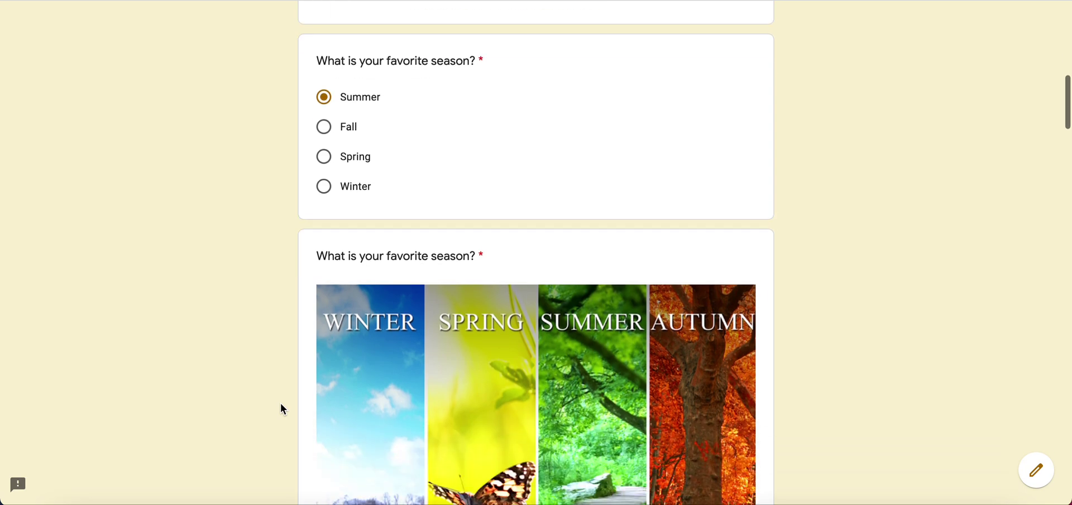
pyautogui.scroll(-2, 283, 410)
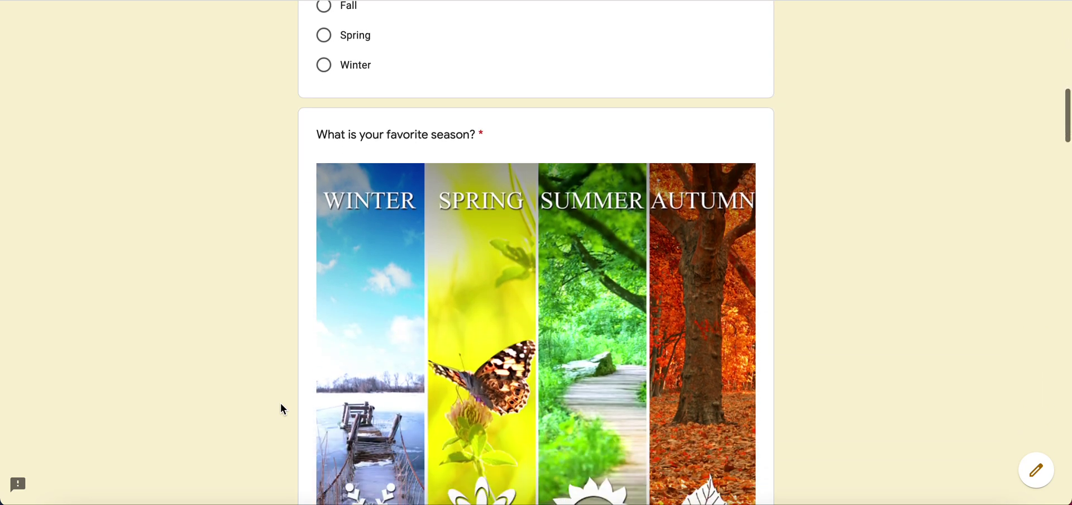
pyautogui.scroll(-1, 283, 409)
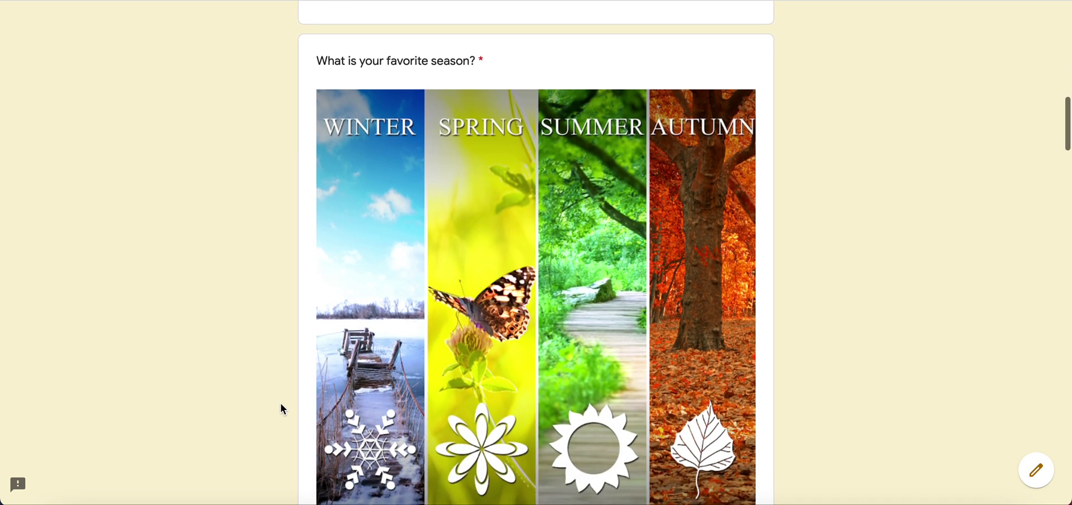
pyautogui.scroll(-1, 283, 410)
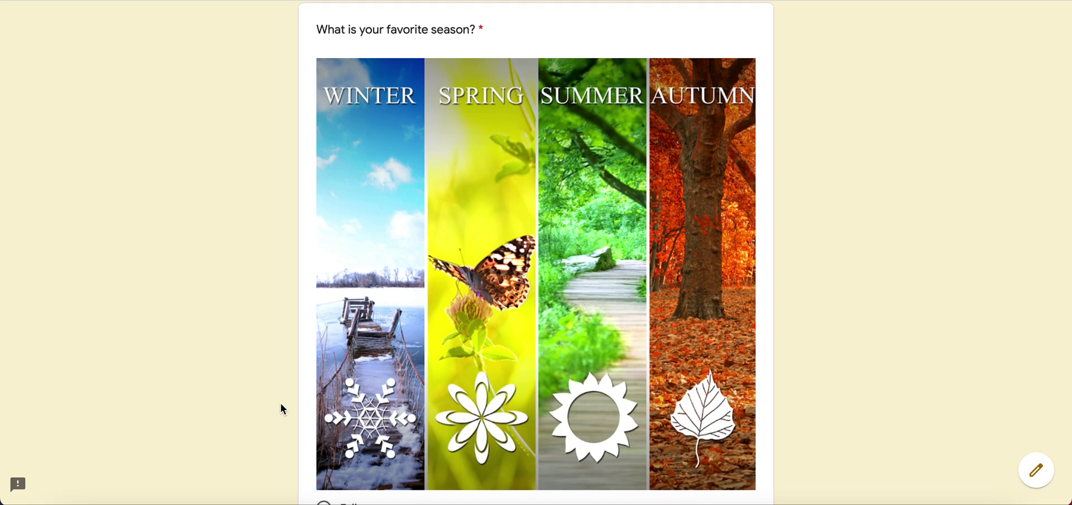
pyautogui.scroll(-2, 281, 404)
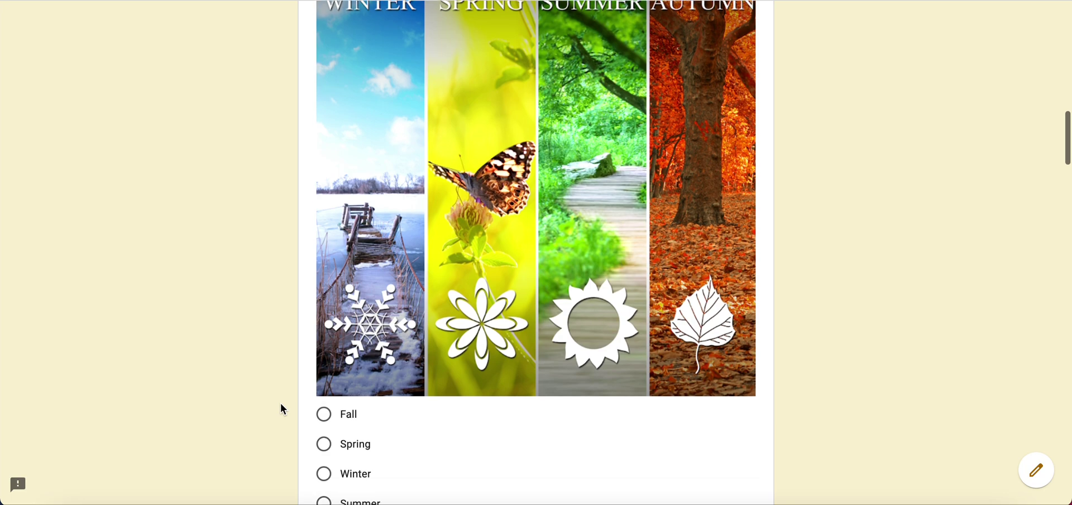
pyautogui.scroll(-1, 280, 404)
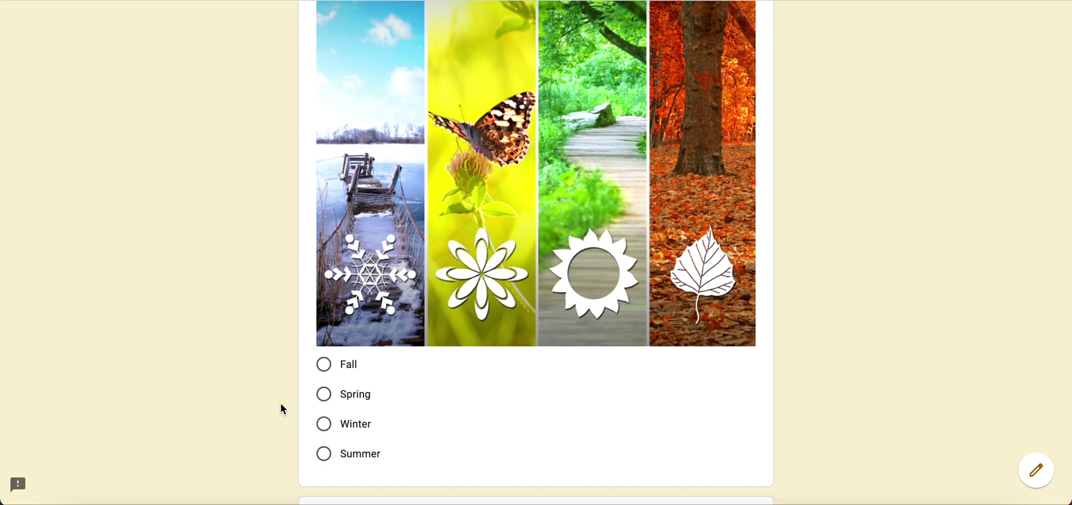
pyautogui.scroll(3, 280, 403)
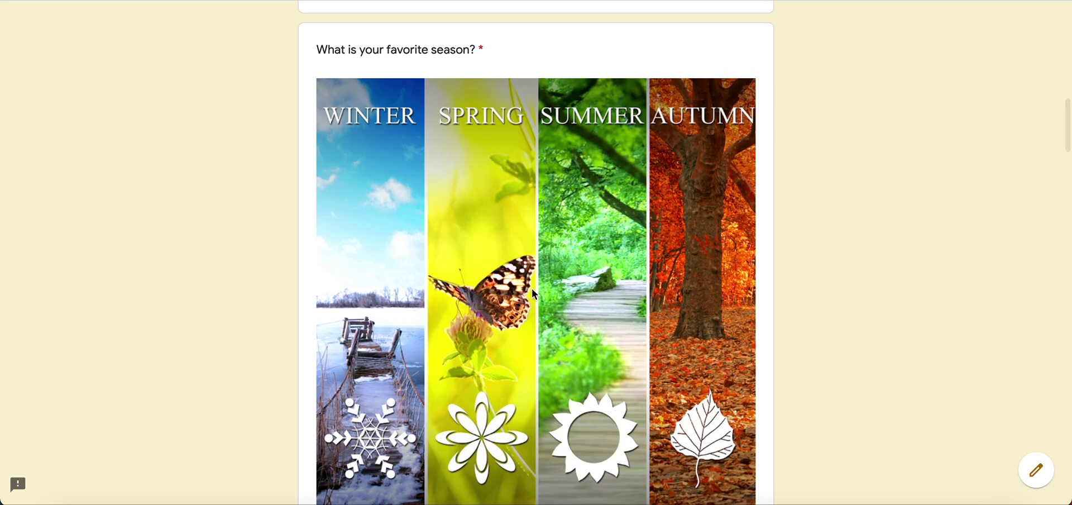
pyautogui.scroll(-5, 252, 359)
pyautogui.scroll(1, 251, 359)
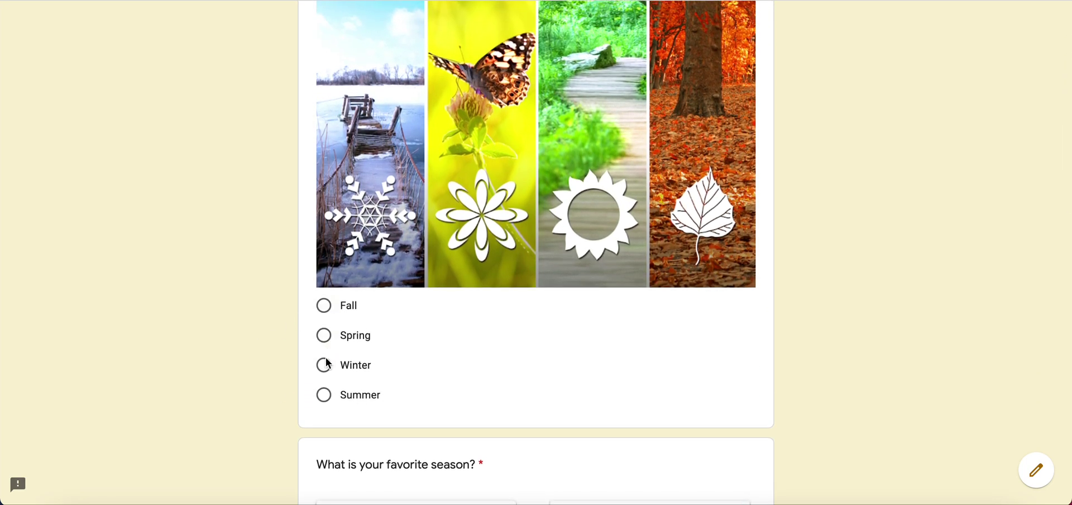
pyautogui.click(324, 306)
# - Compare the favorite season questions, then try Summer, Winter and Spring in the one with a picture per option, and settle on Fall
pyautogui.scroll(-1, 226, 450)
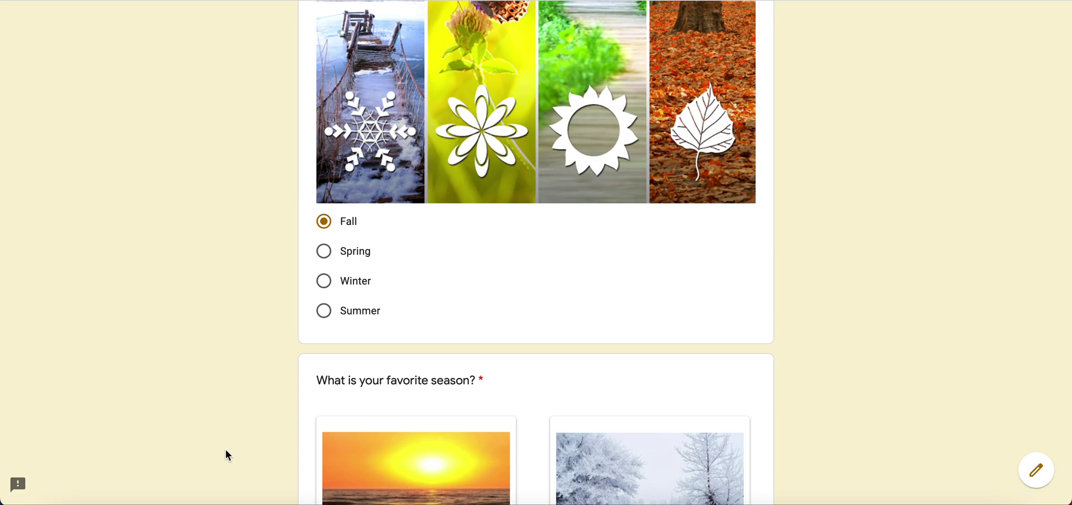
pyautogui.scroll(7, 226, 450)
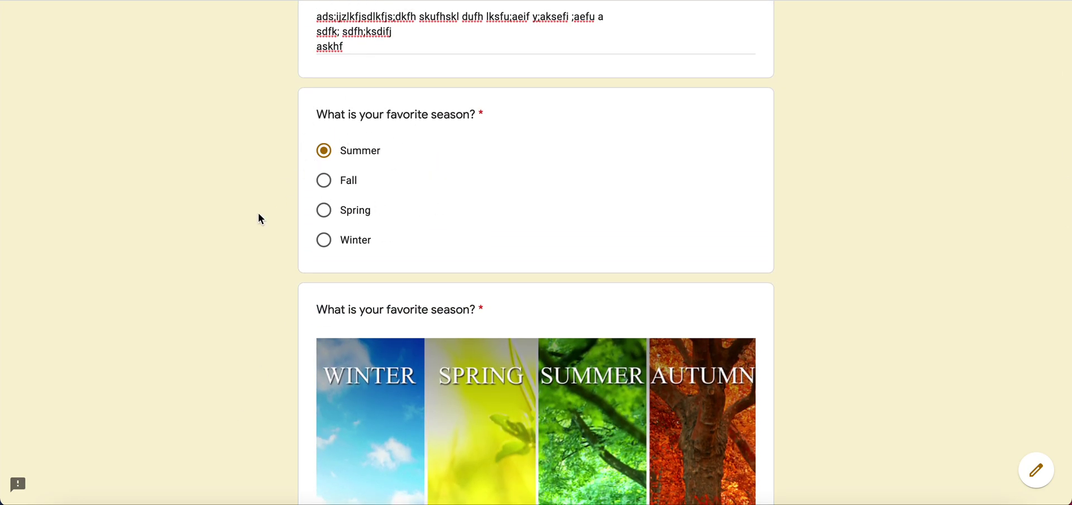
pyautogui.scroll(-3, 227, 330)
pyautogui.scroll(-5, 251, 325)
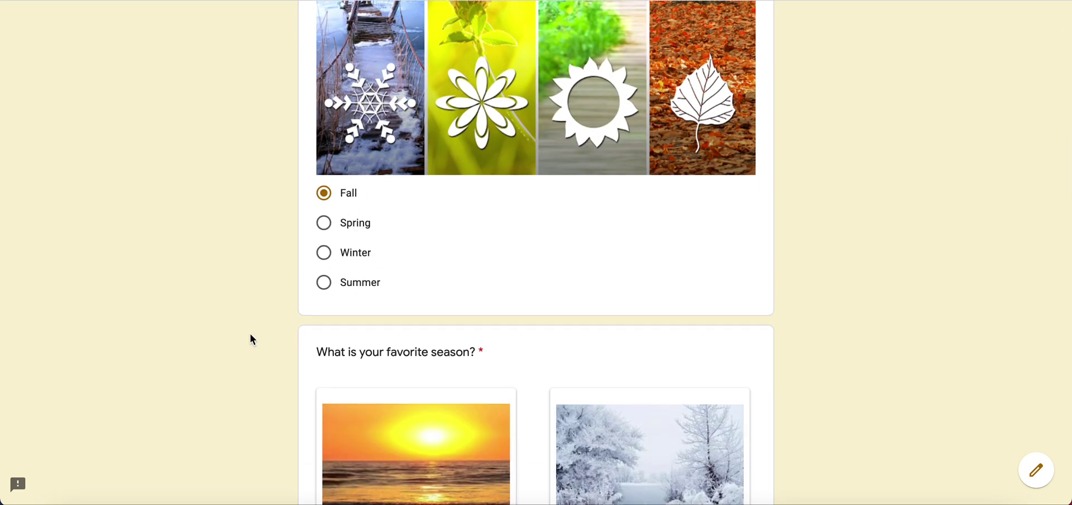
pyautogui.scroll(-3, 249, 338)
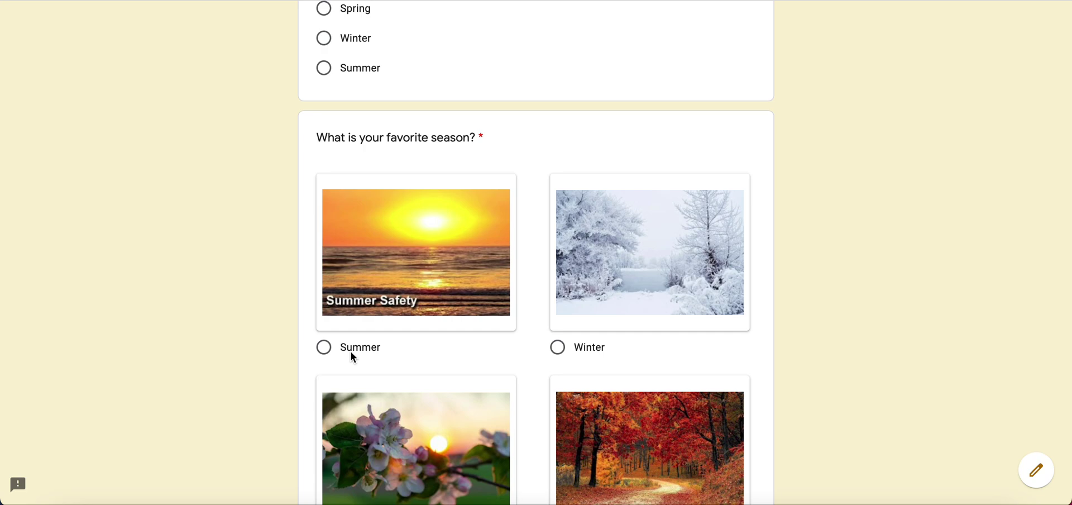
pyautogui.scroll(-1, 489, 363)
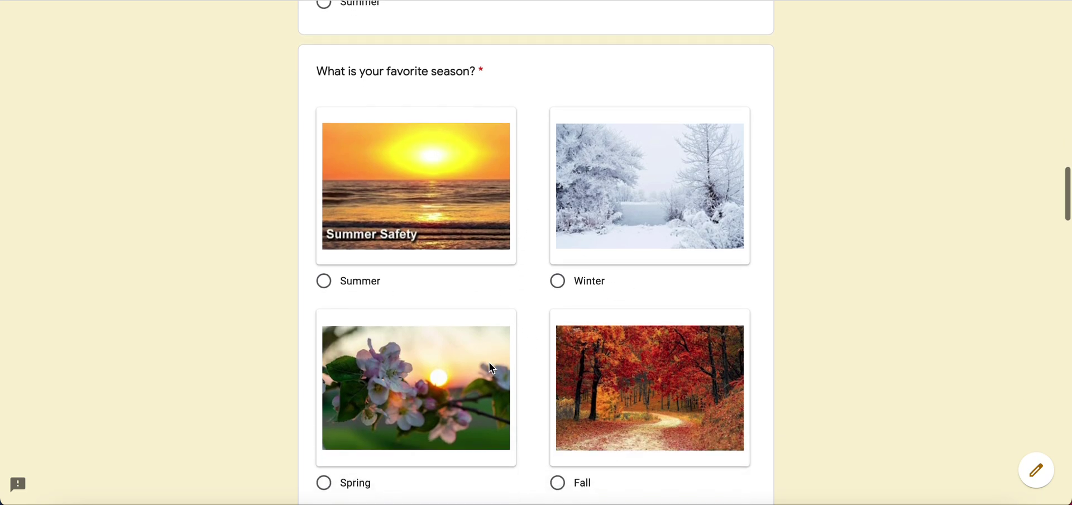
pyautogui.click(360, 277)
pyautogui.click(558, 279)
pyautogui.click(323, 479)
pyautogui.click(558, 478)
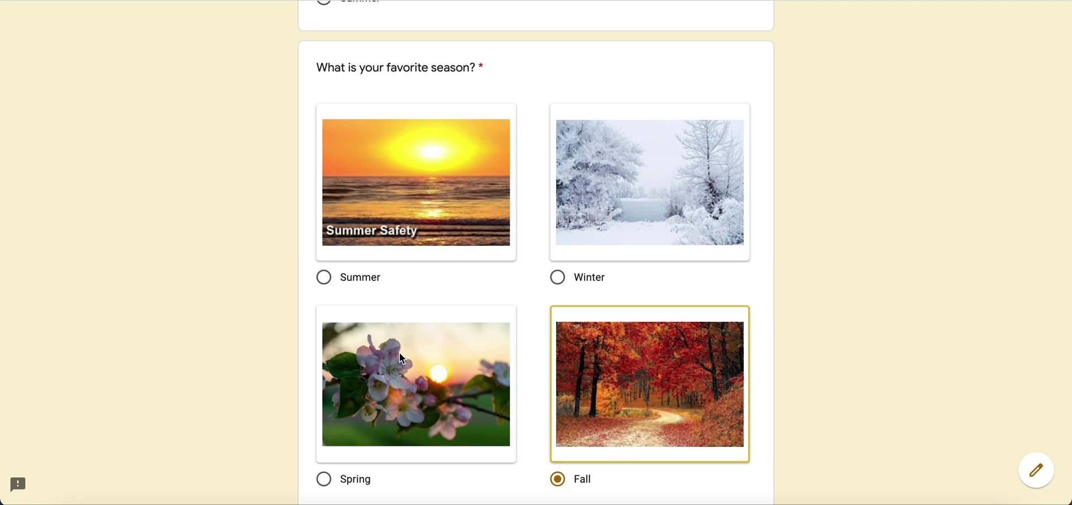
# - Tick Swimming, Surfing and Other in the checkbox question on summer activities, trying Biking and Kayaking and clearing both again
pyautogui.scroll(-4, 264, 362)
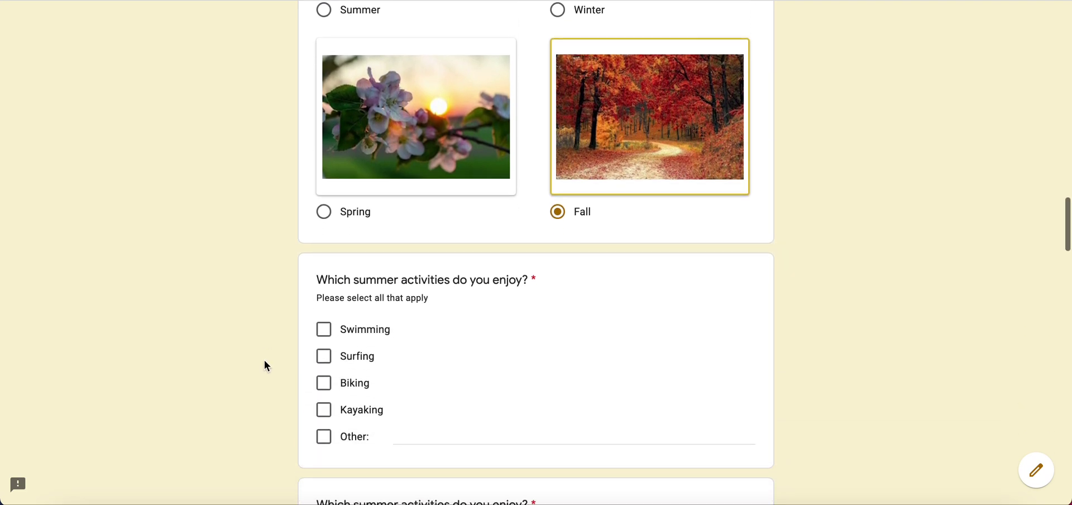
pyautogui.click(323, 331)
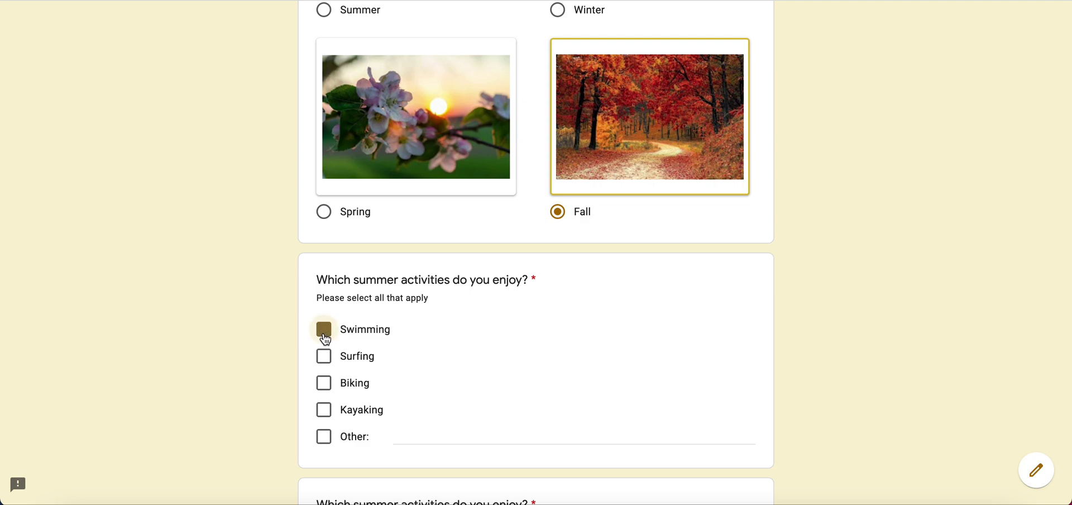
pyautogui.click(324, 358)
pyautogui.click(325, 387)
pyautogui.click(325, 411)
pyautogui.click(326, 387)
pyautogui.click(325, 411)
pyautogui.click(324, 438)
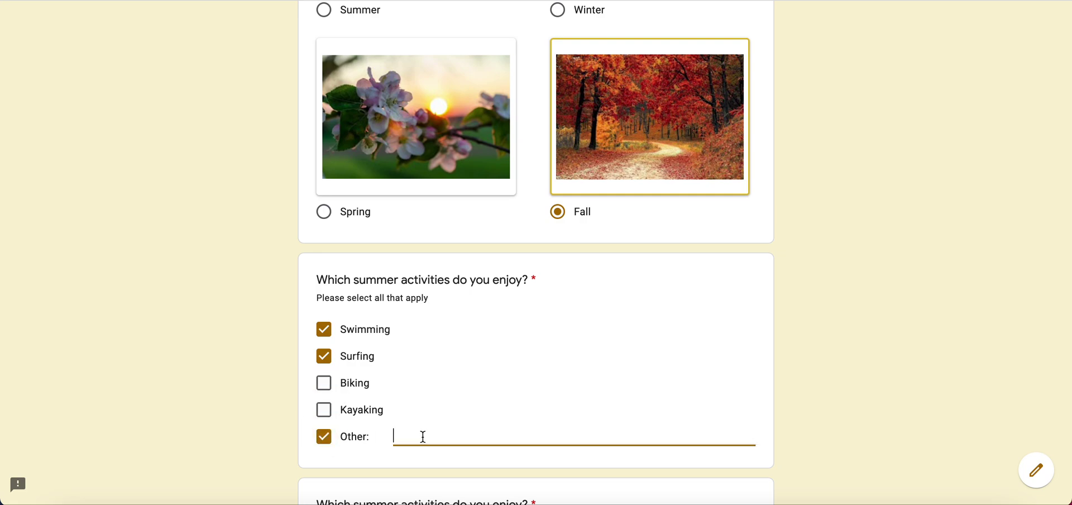
# - Examine the choices of the dropdown question on summer activities and compare it with the checkbox version of the question
pyautogui.scroll(-2, 424, 437)
pyautogui.scroll(-4, 424, 441)
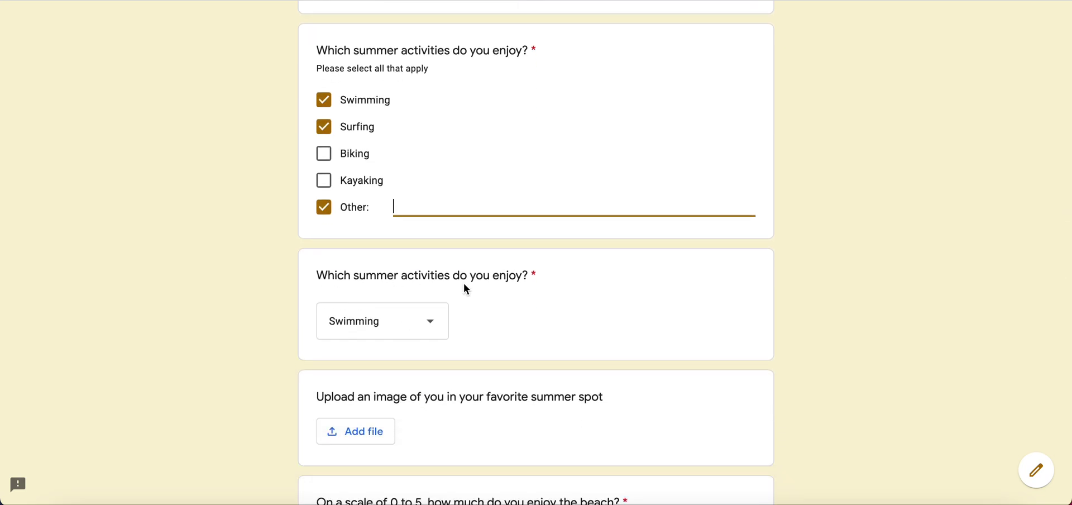
pyautogui.click(435, 327)
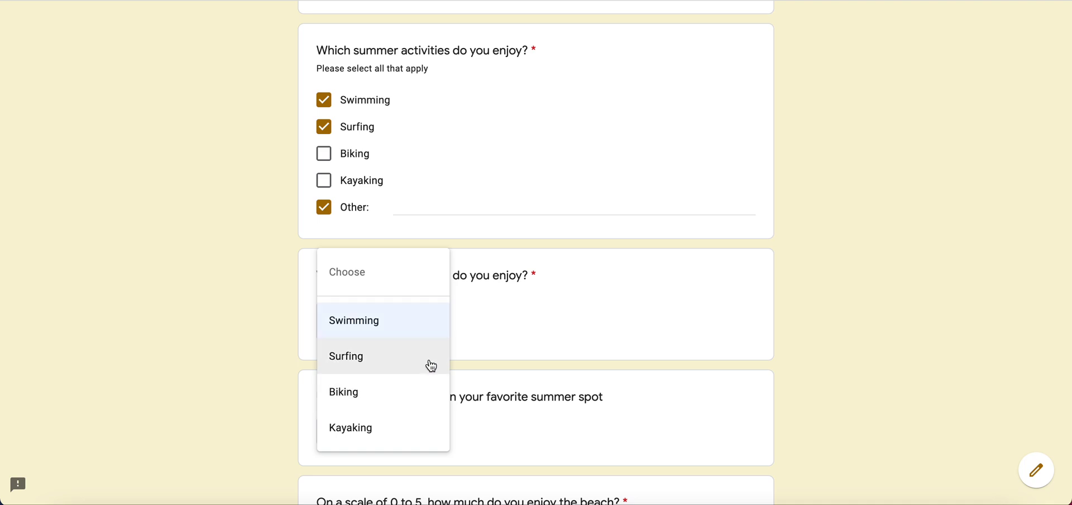
pyautogui.click(245, 277)
pyautogui.scroll(3, 245, 277)
pyautogui.scroll(2, 247, 282)
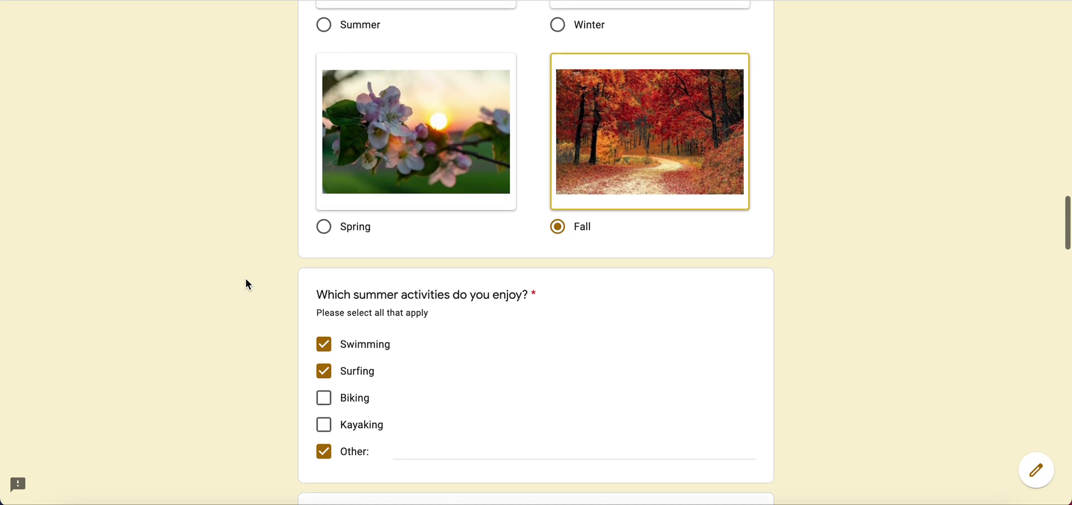
# - Clear the answer of the dropdown question on summer activities and choose Kayaking instead
pyautogui.scroll(-3, 246, 282)
pyautogui.click(352, 364)
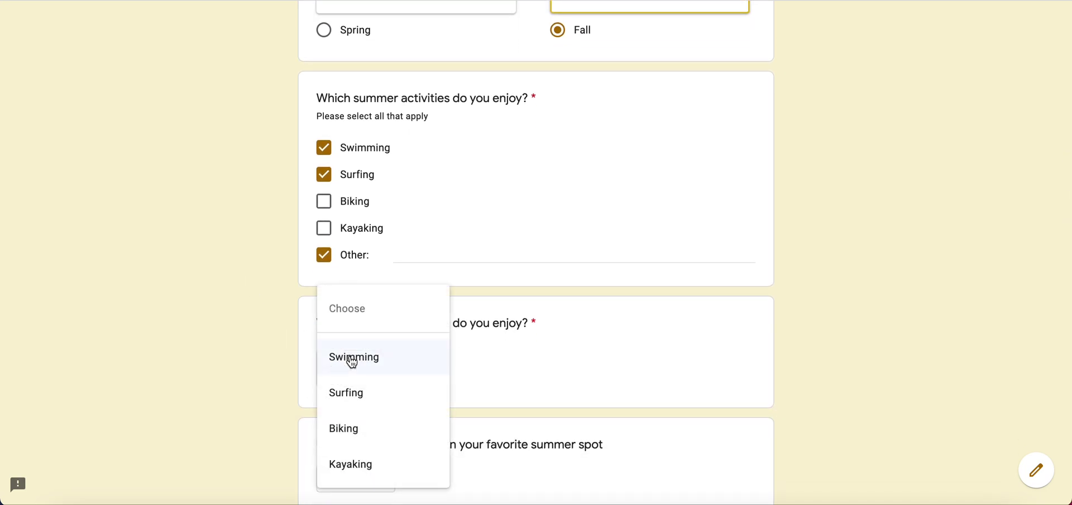
pyautogui.click(349, 309)
pyautogui.click(366, 384)
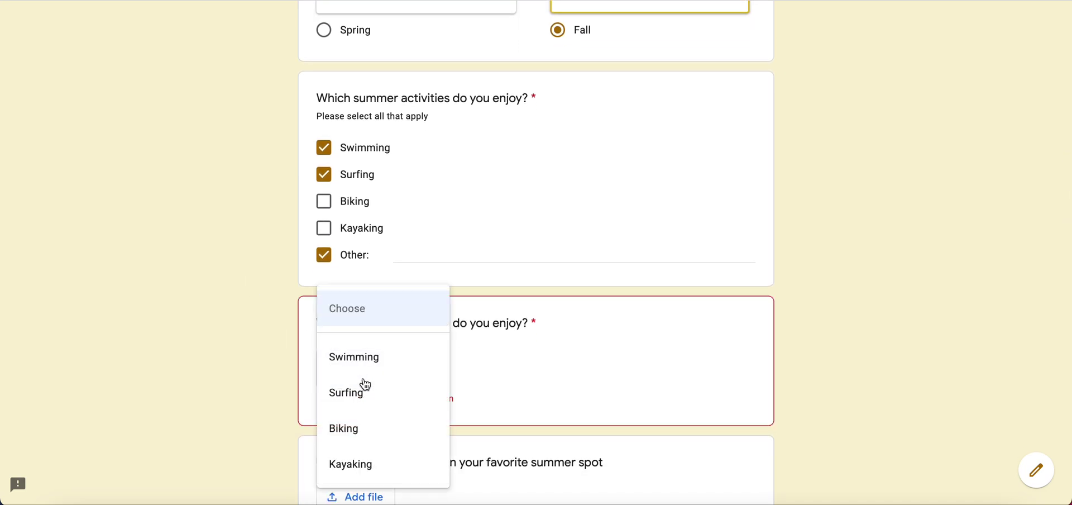
pyautogui.click(381, 455)
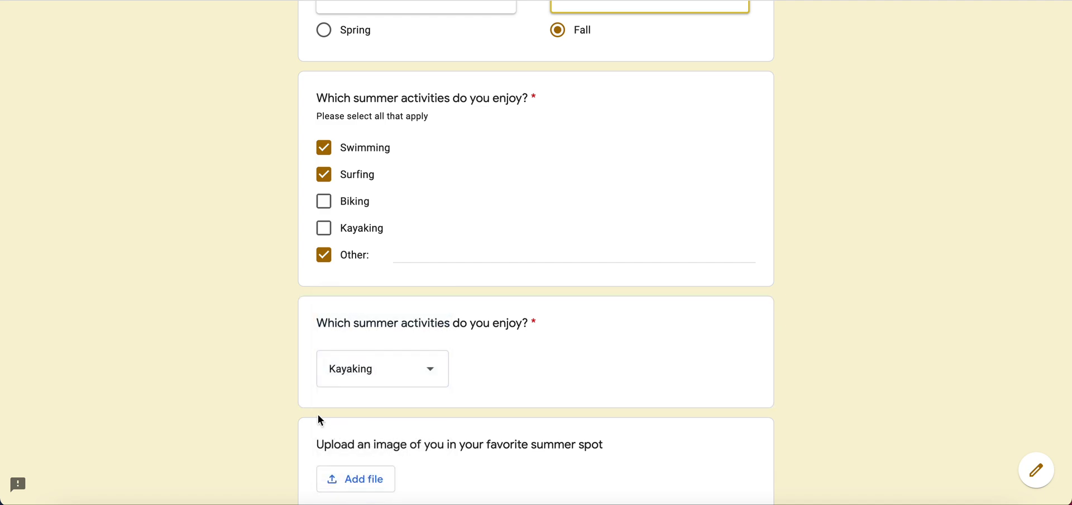
# - Examine the question asking for an image upload and the 0 to 5 scale question about enjoying the beach
pyautogui.scroll(-3, 316, 414)
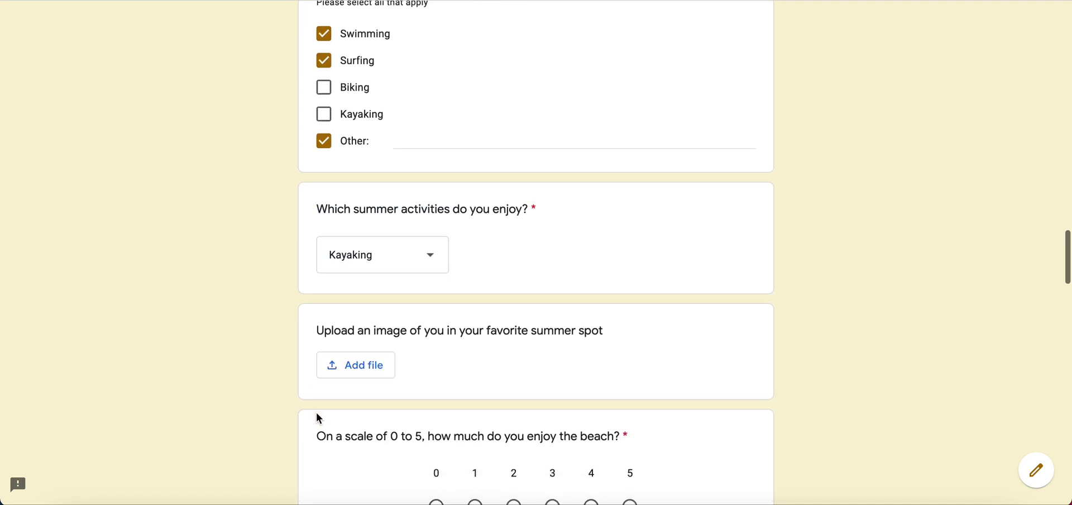
pyautogui.scroll(-1, 263, 385)
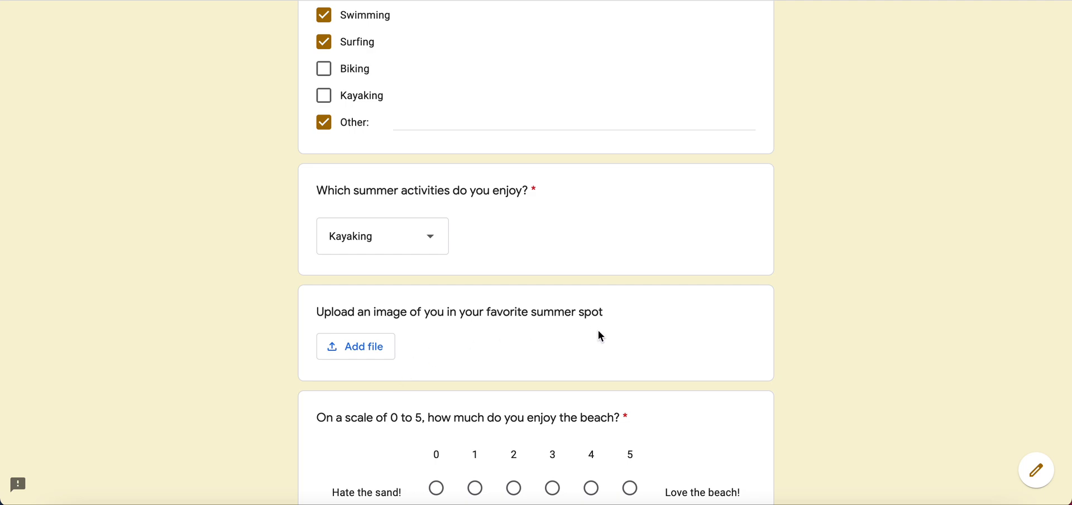
pyautogui.moveTo(607, 317); pyautogui.dragTo(308, 316)
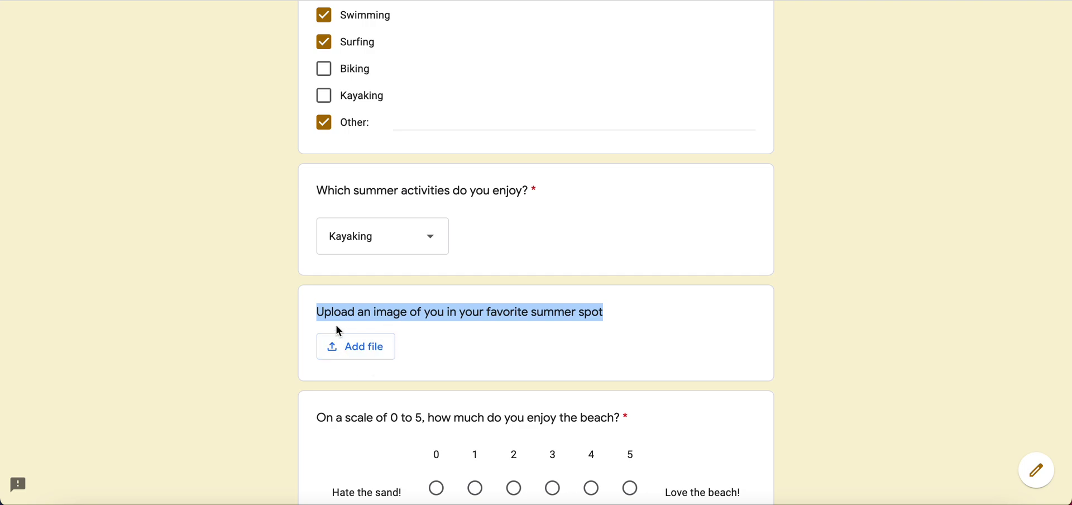
pyautogui.scroll(-3, 296, 362)
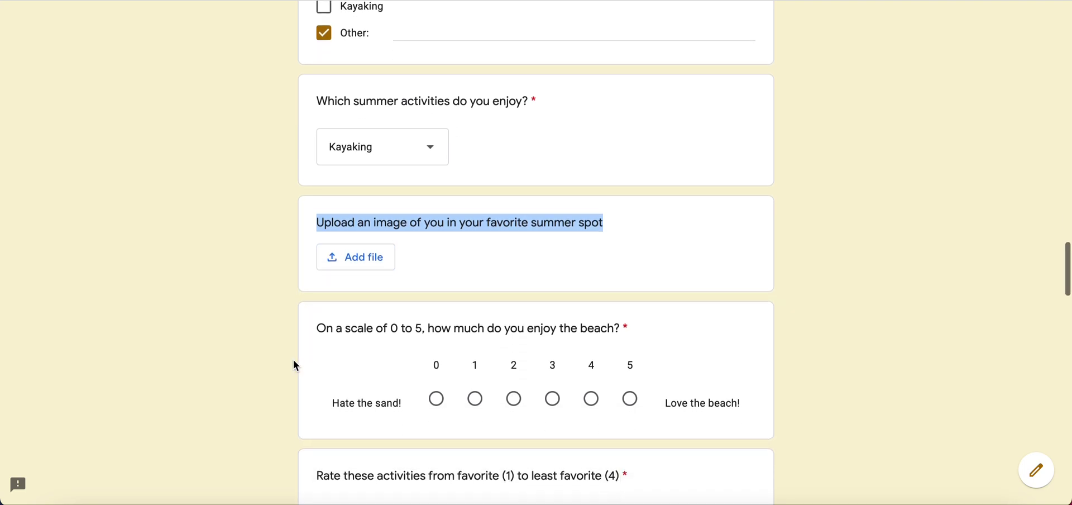
pyautogui.scroll(-1, 293, 359)
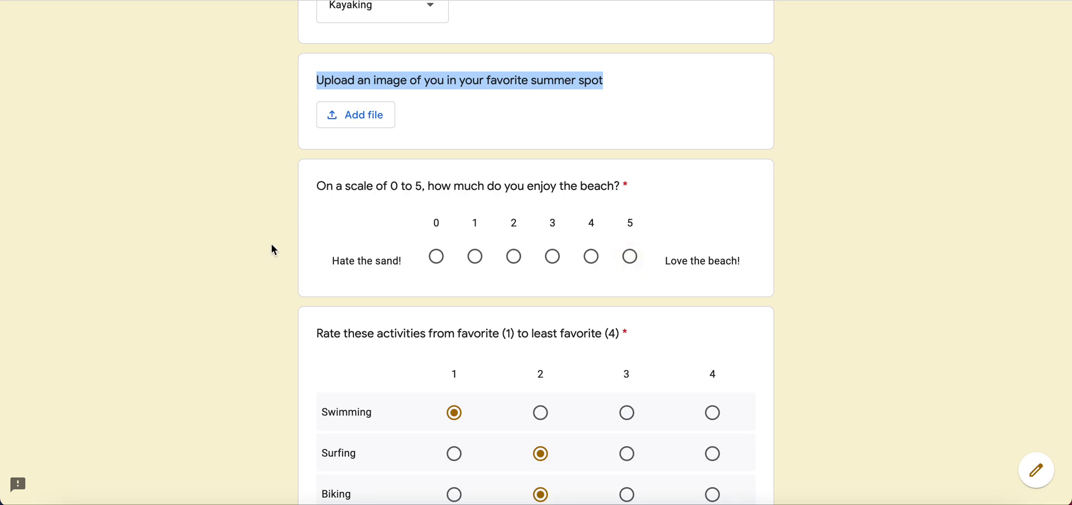
# - Change the activity ratings in the multiple choice grid, settling on Surfing 3, Biking 1 and Kayaking 1
pyautogui.scroll(-3, 274, 250)
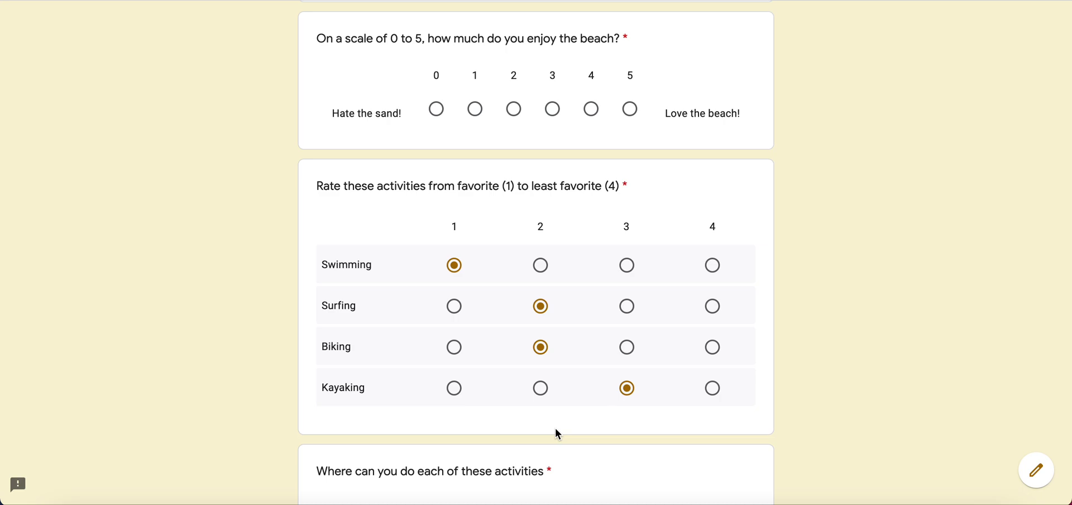
pyautogui.scroll(-1, 555, 433)
pyautogui.click(455, 280)
pyautogui.click(453, 332)
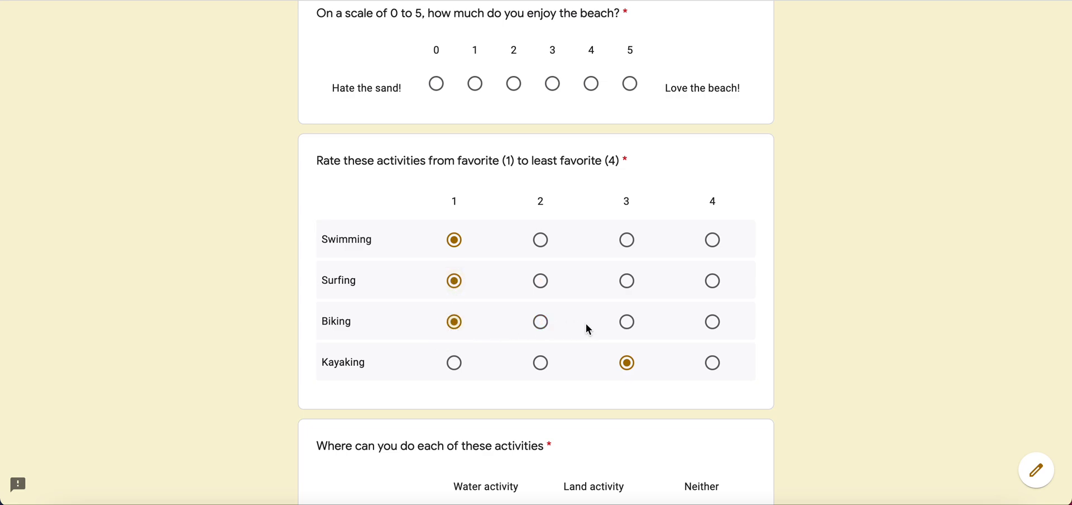
pyautogui.click(627, 283)
pyautogui.click(543, 368)
pyautogui.click(455, 368)
# - In the checkbox grid, mark Swimming as water and land, Surfing as land, Biking as land and neither, and Kayaking as water and neither
pyautogui.scroll(-3, 458, 371)
pyautogui.scroll(-2, 459, 373)
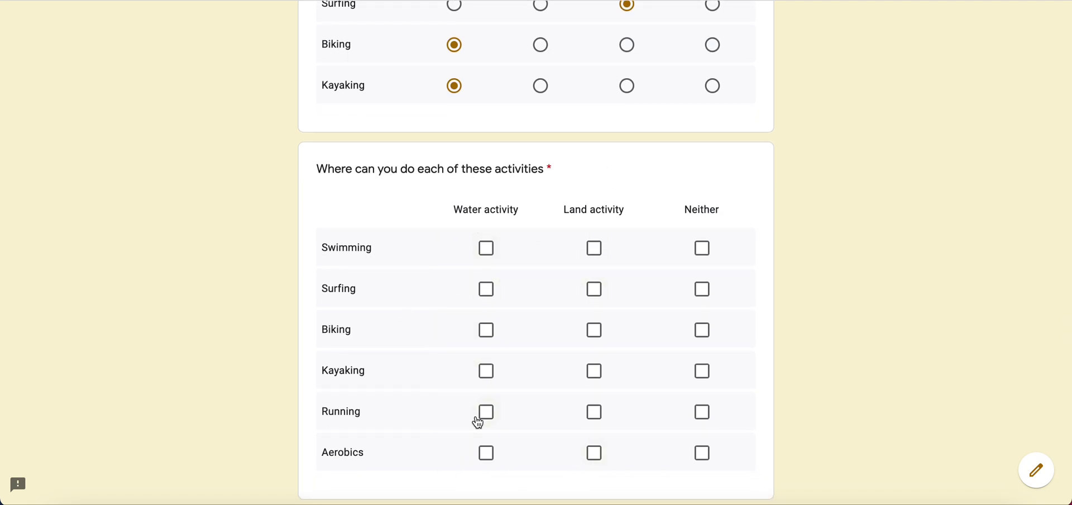
pyautogui.click(488, 262)
pyautogui.click(595, 249)
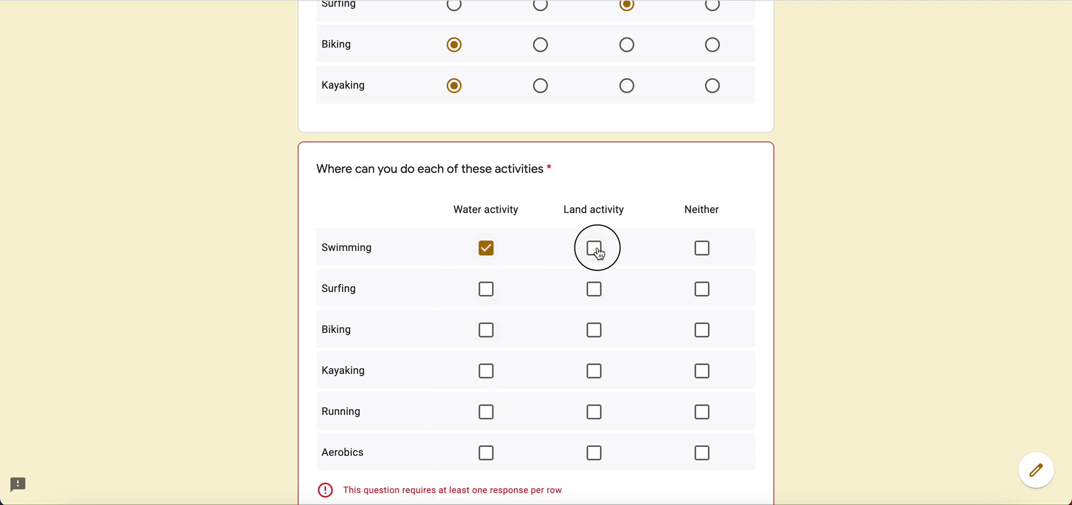
pyautogui.click(596, 296)
pyautogui.click(596, 333)
pyautogui.click(703, 332)
pyautogui.click(705, 384)
pyautogui.click(490, 380)
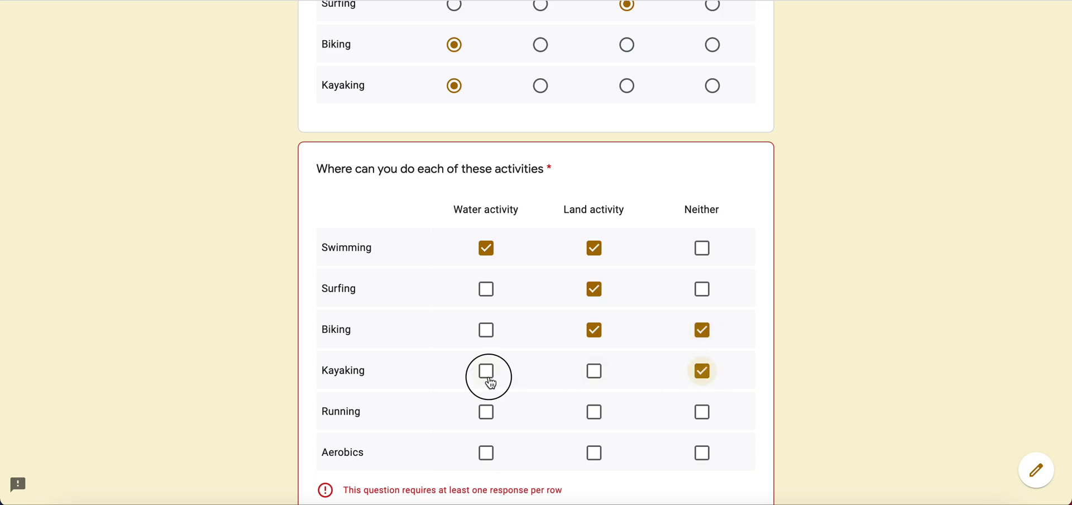
# - View the calendar of the question on when summer vacation begins, and close it without choosing a date
pyautogui.scroll(-1, 491, 382)
pyautogui.scroll(-4, 491, 383)
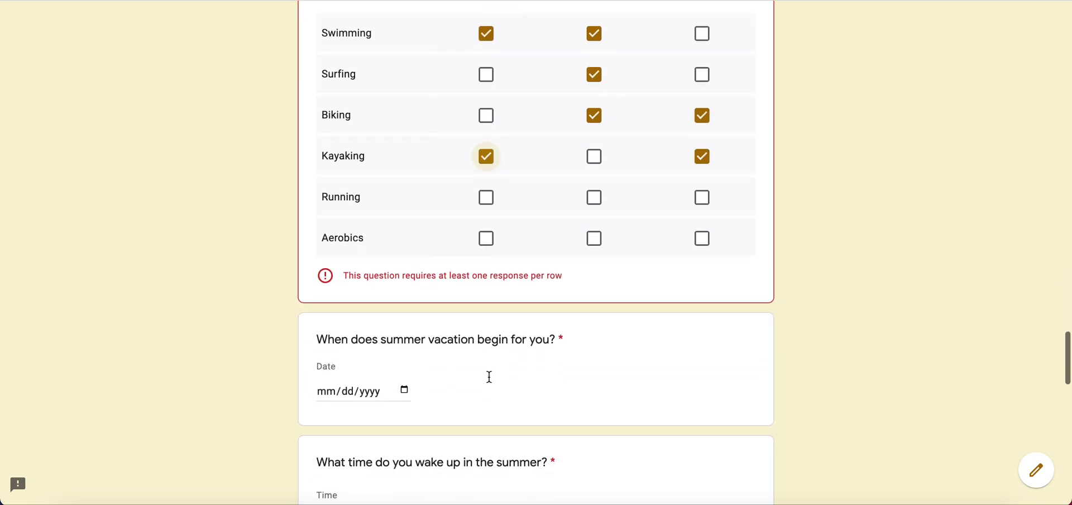
pyautogui.scroll(-1, 491, 383)
pyautogui.scroll(-2, 492, 382)
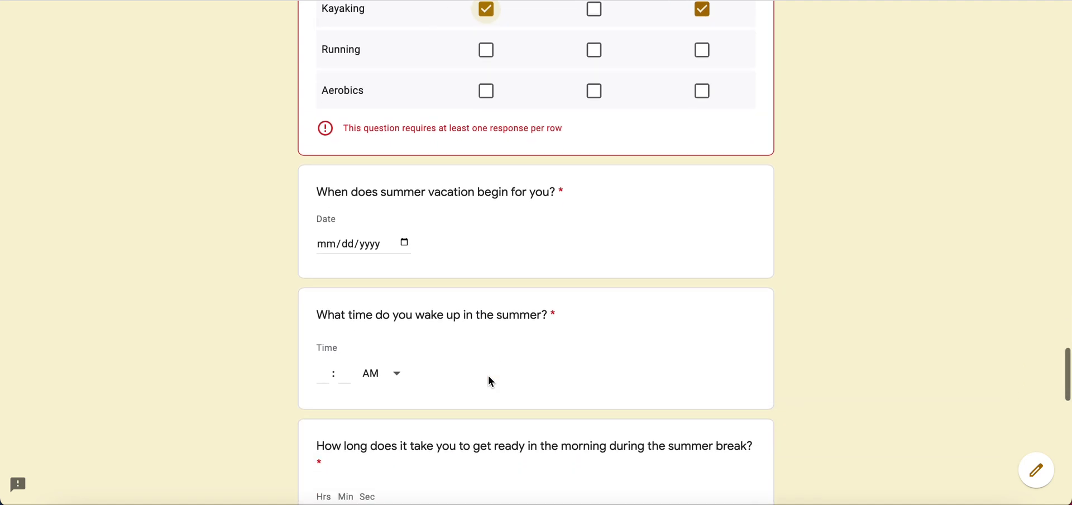
pyautogui.scroll(-1, 491, 378)
pyautogui.click(407, 198)
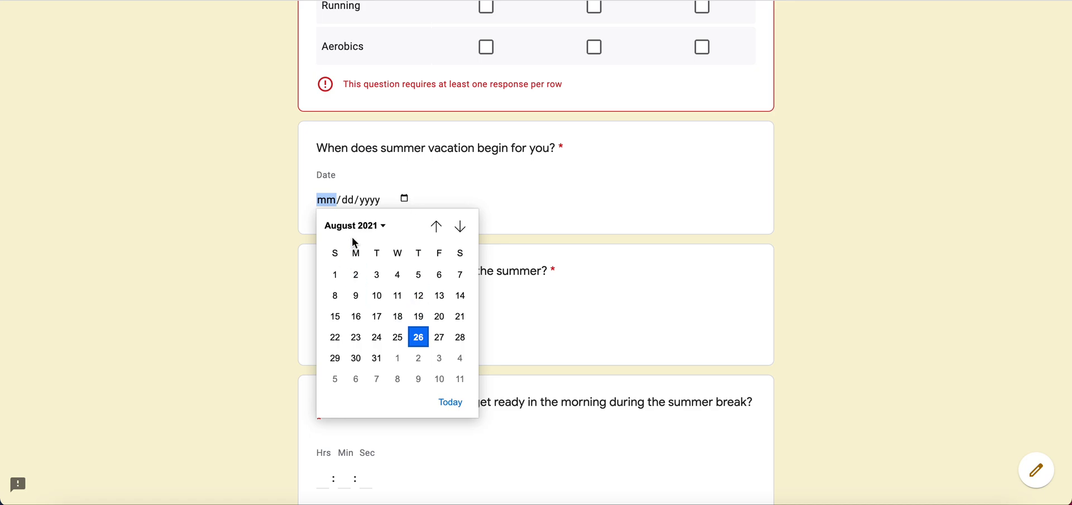
pyautogui.click(376, 226)
pyautogui.click(272, 278)
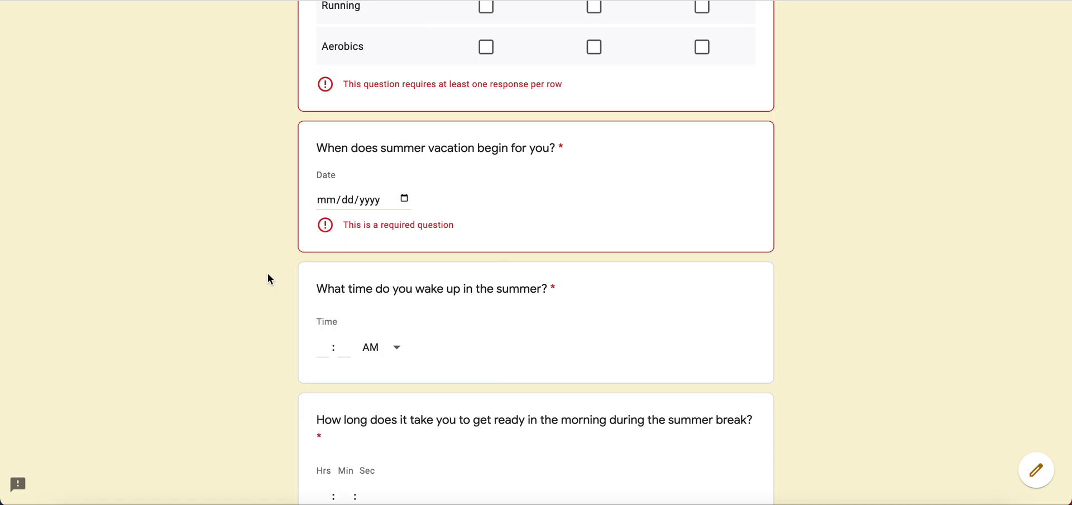
# - Answer the summer wake-up time question with 08:00 AM
pyautogui.scroll(-1, 268, 277)
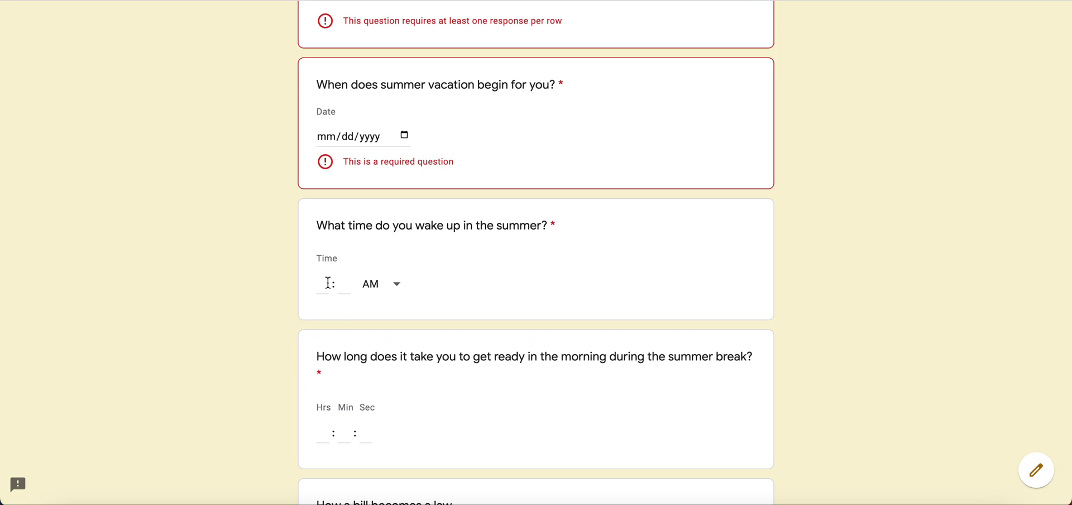
pyautogui.click(346, 283)
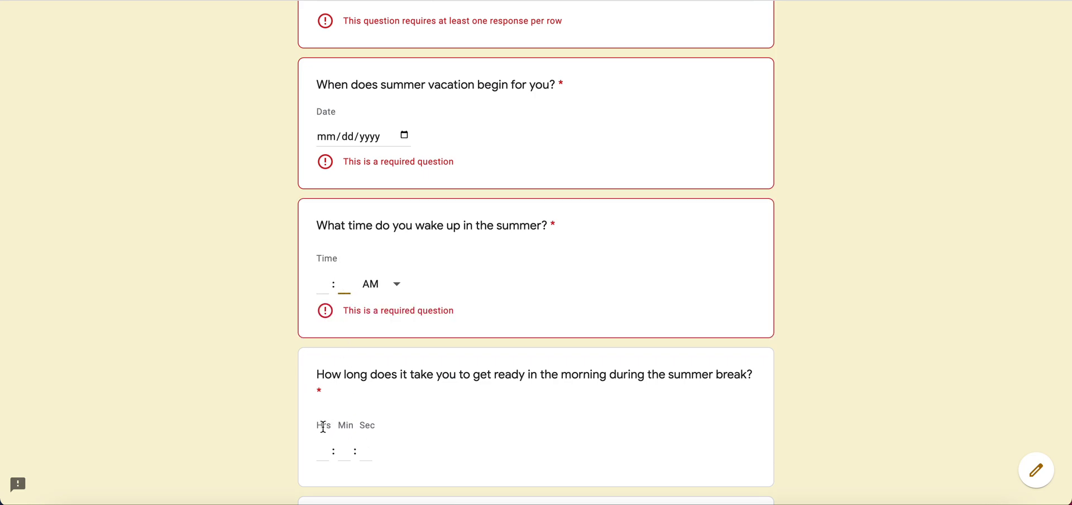
pyautogui.click(324, 454)
pyautogui.click(328, 282)
pyautogui.write('8')
pyautogui.click(354, 282)
pyautogui.click(367, 290)
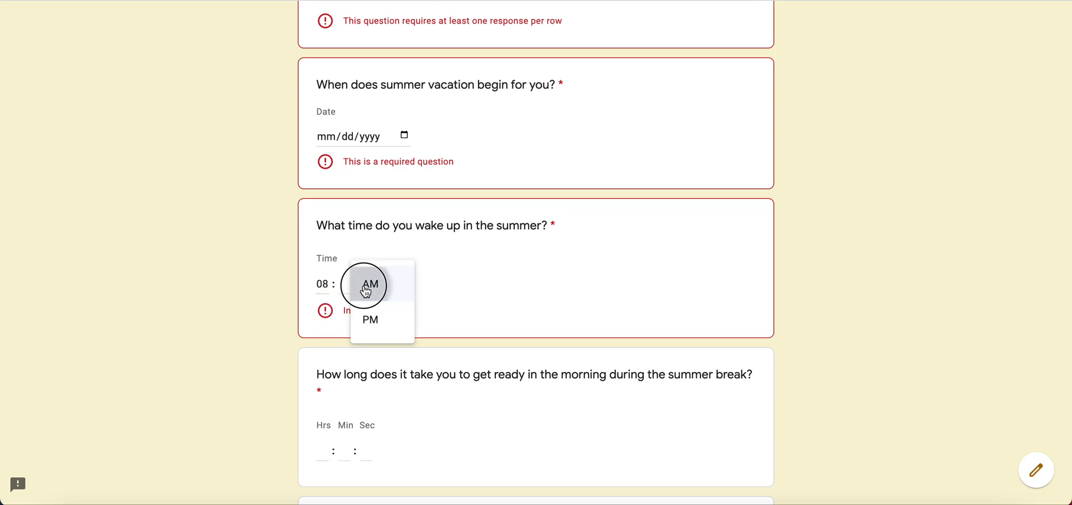
pyautogui.write('0')
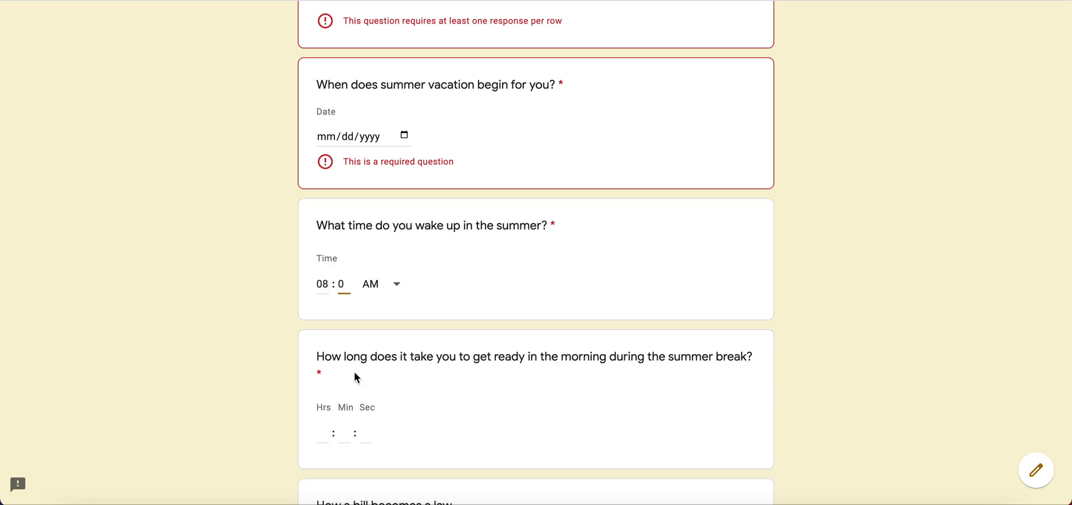
pyautogui.write('0')
# - Answer the question on getting ready in the morning with a duration of 2 hours, 1 minute and 4 seconds
pyautogui.click(323, 433)
pyautogui.write('2')
pyautogui.click(349, 434)
pyautogui.write('1')
pyautogui.click(371, 433)
pyautogui.write('4')
pyautogui.click(260, 422)
# - Leave the preview for the form's editing view and go to the short answer question "What is your name?"
pyautogui.click(1038, 471)
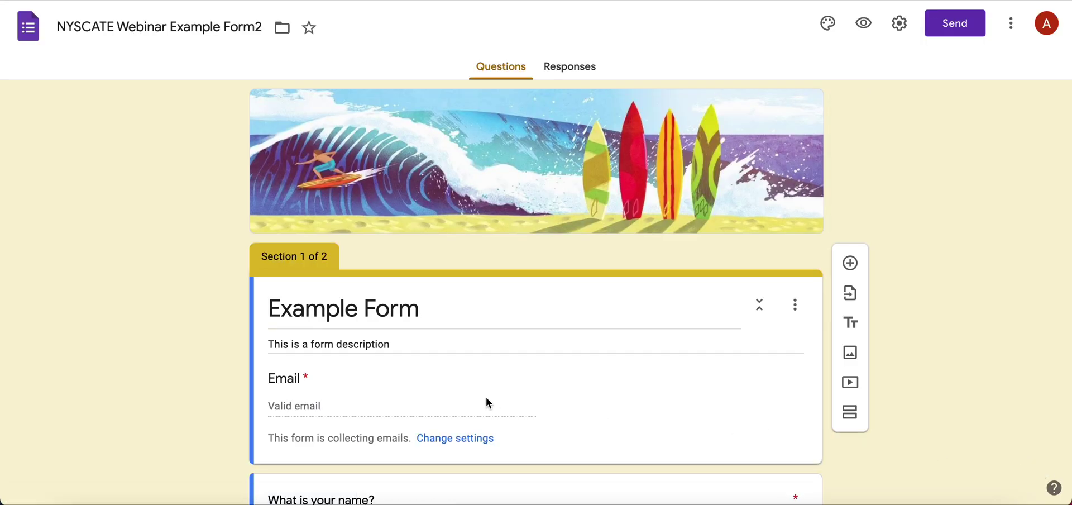
pyautogui.scroll(-2, 191, 415)
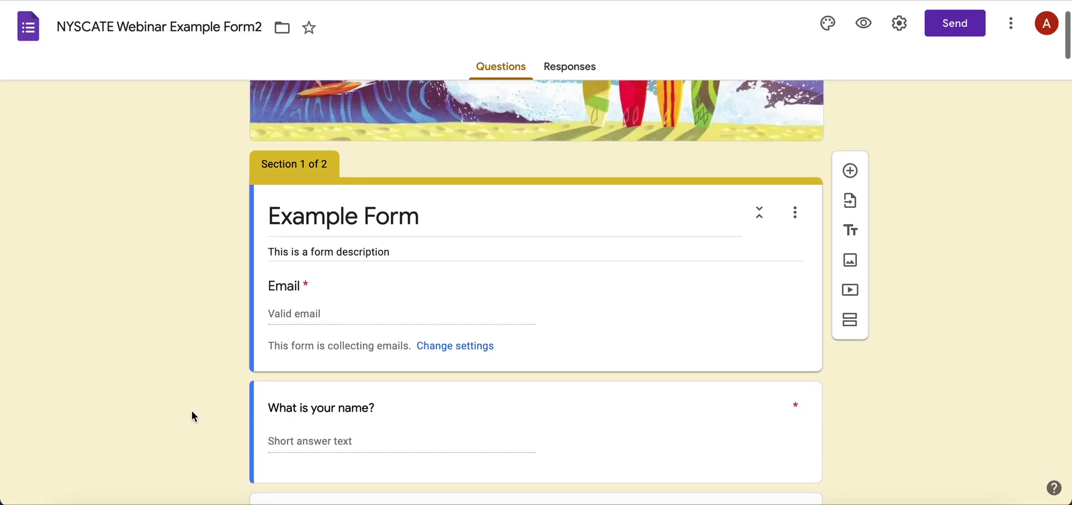
pyautogui.scroll(-3, 192, 416)
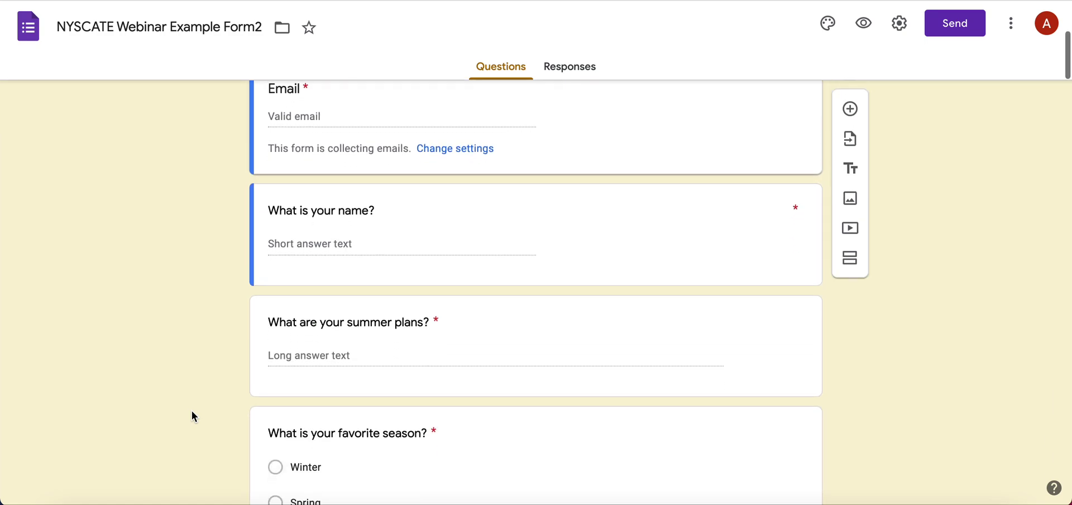
pyautogui.scroll(-1, 192, 412)
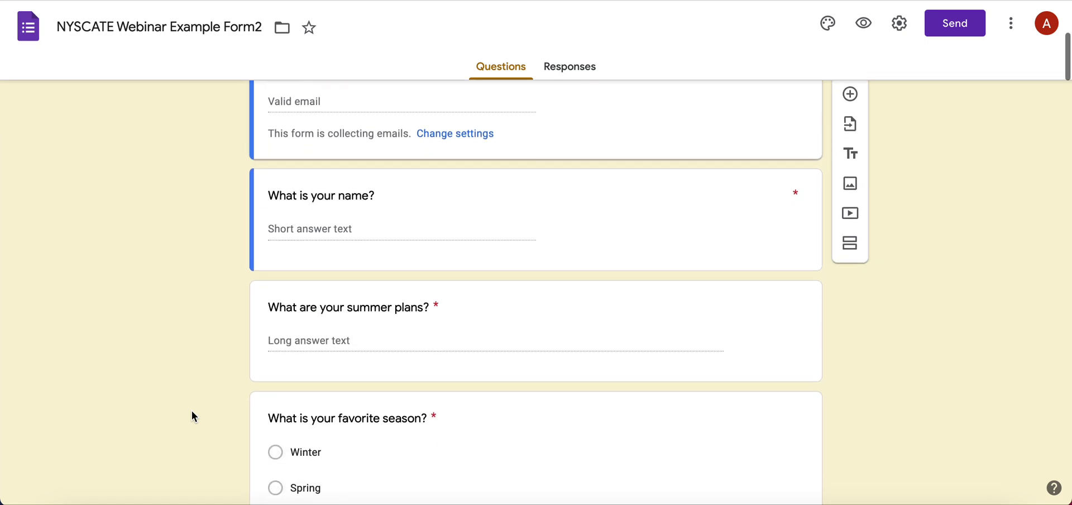
# - Open the image insertion options for the "What is your name?" question, and close them without adding an image
pyautogui.click(448, 195)
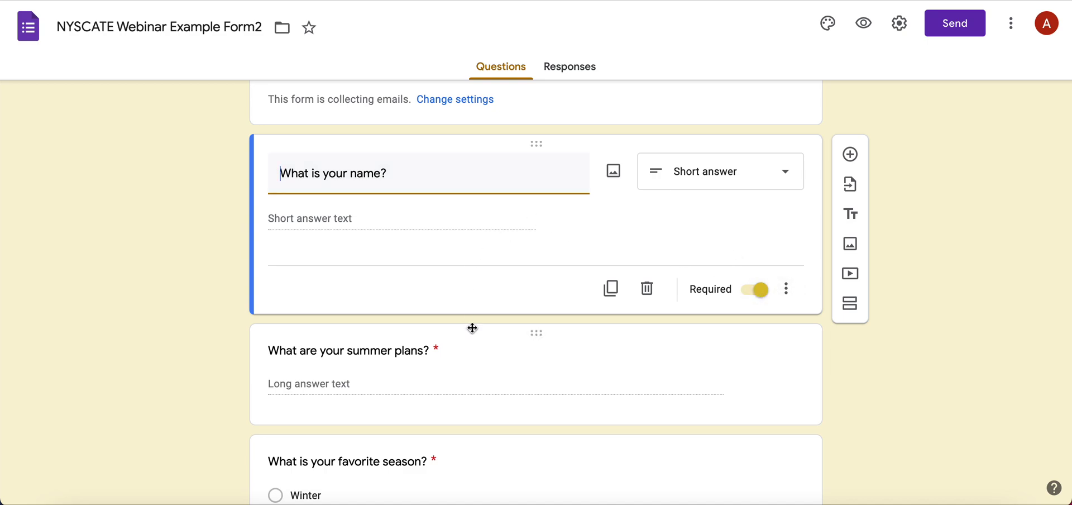
pyautogui.scroll(-1, 471, 329)
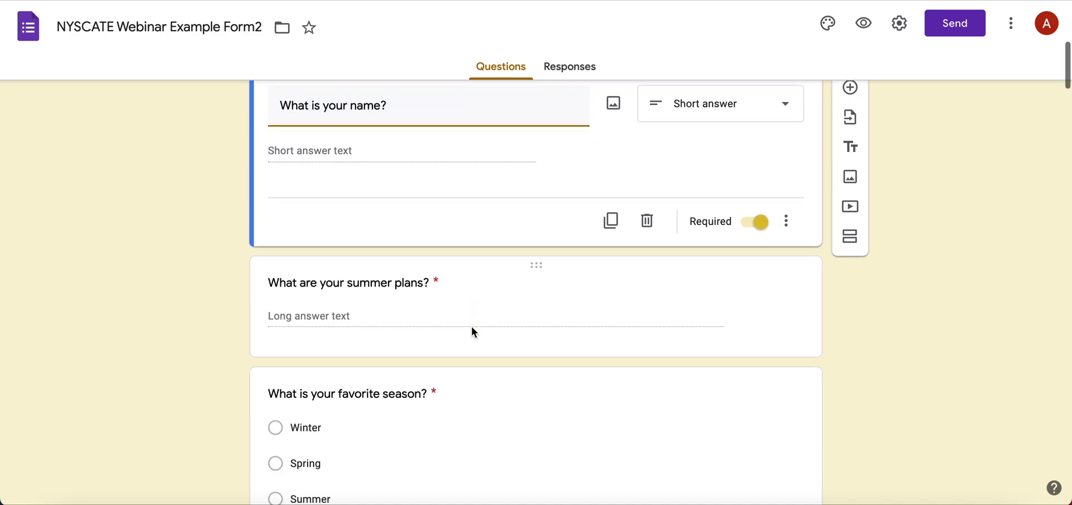
pyautogui.click(614, 104)
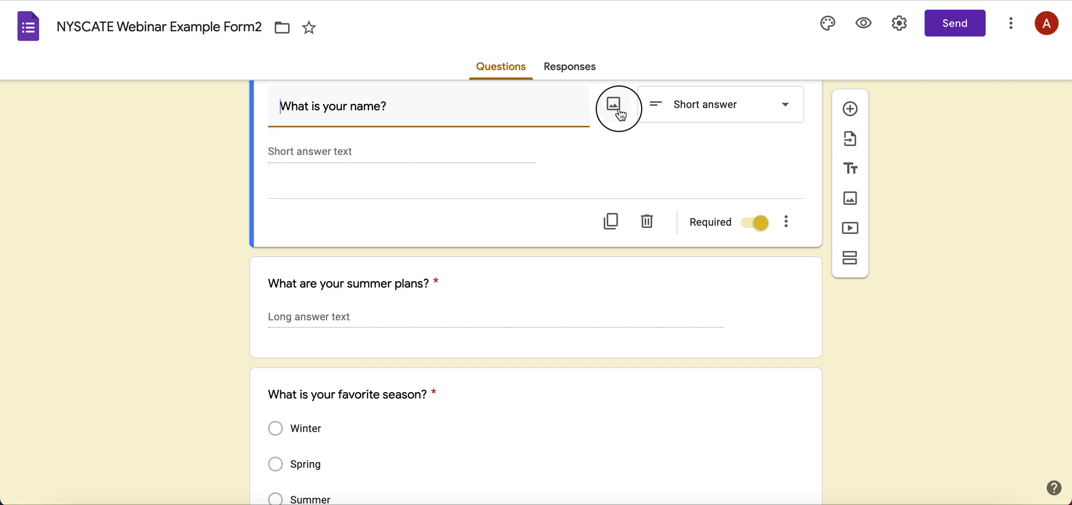
pyautogui.click(621, 116)
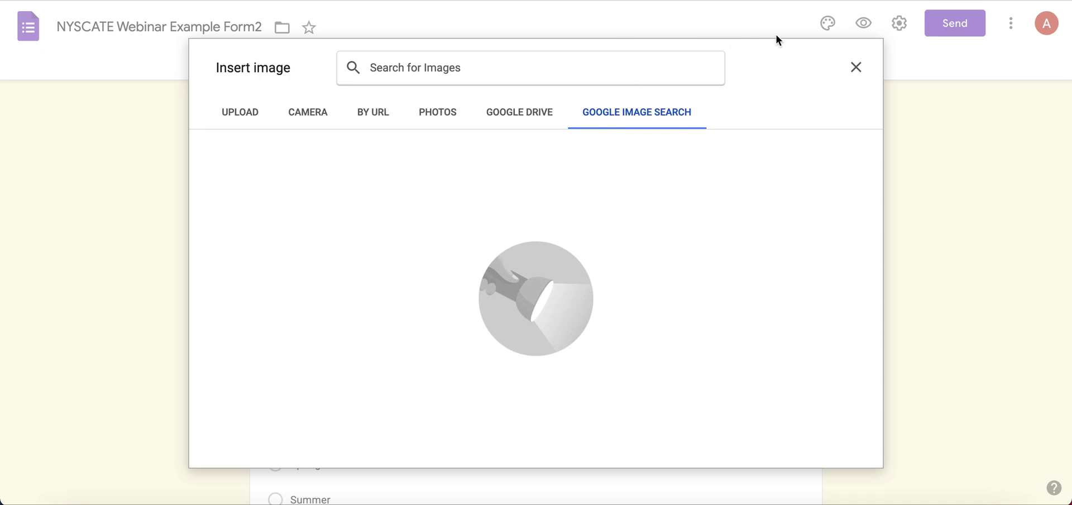
pyautogui.click(864, 68)
# - Open the summer plans paragraph question and the first favorite season multiple choice question to view their editing options
pyautogui.scroll(-1, 439, 320)
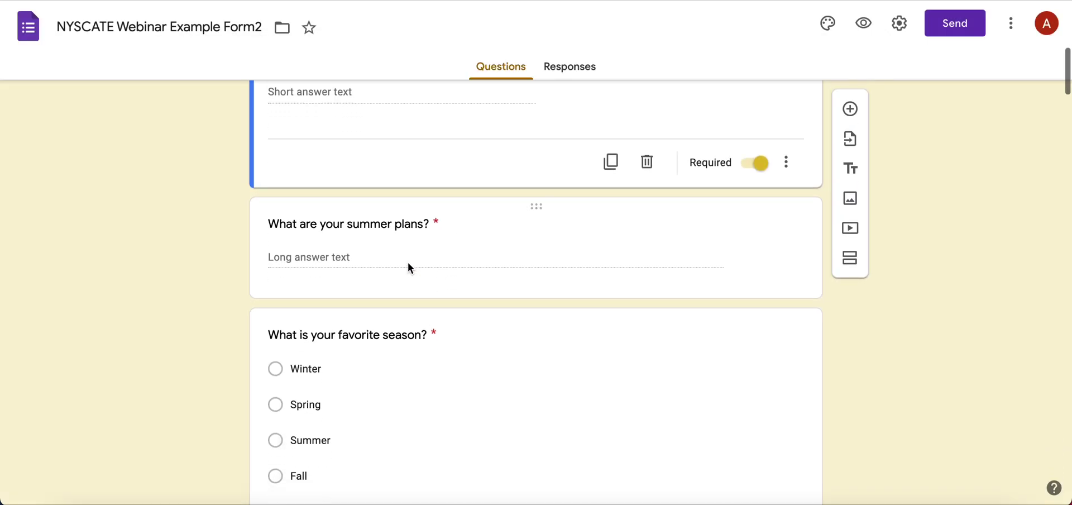
pyautogui.click(407, 263)
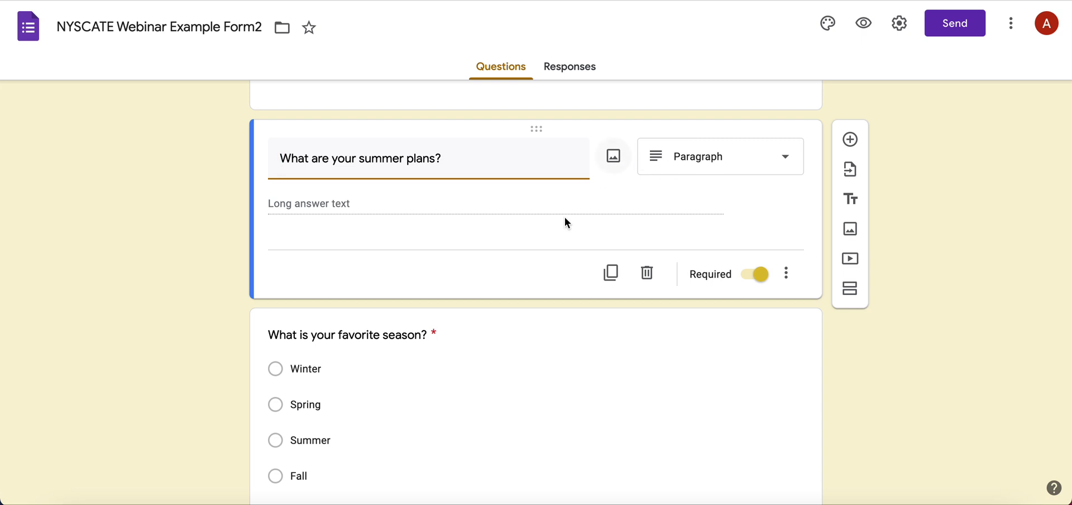
pyautogui.scroll(-1, 455, 393)
pyautogui.click(449, 378)
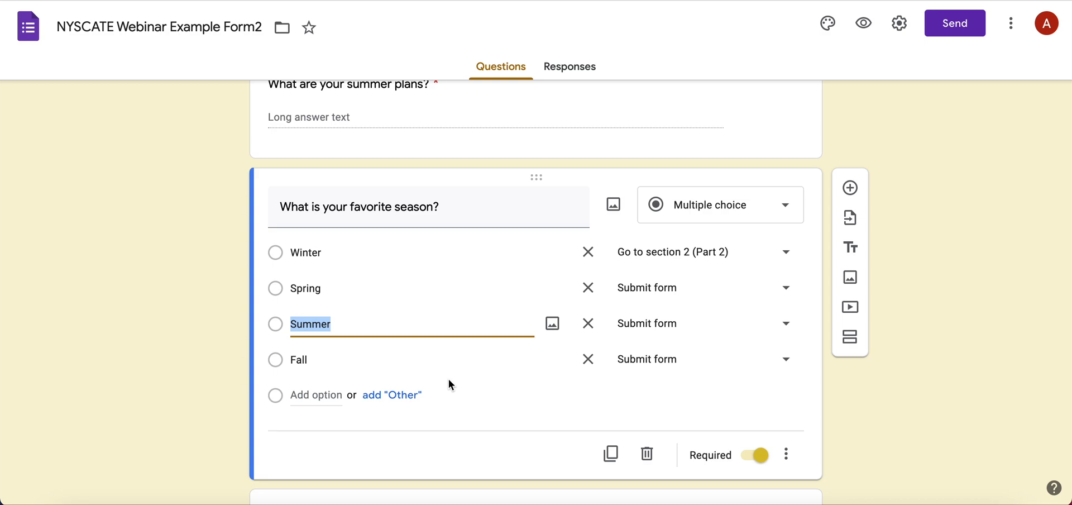
# - Add two extra options below Fall in the first favorite season question, and remove both again
pyautogui.click(303, 401)
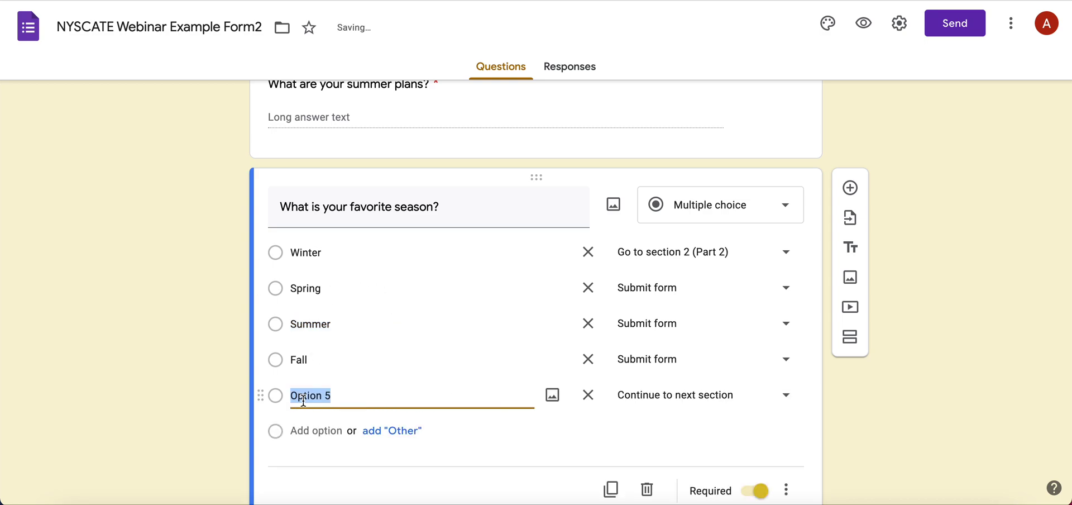
pyautogui.click(303, 431)
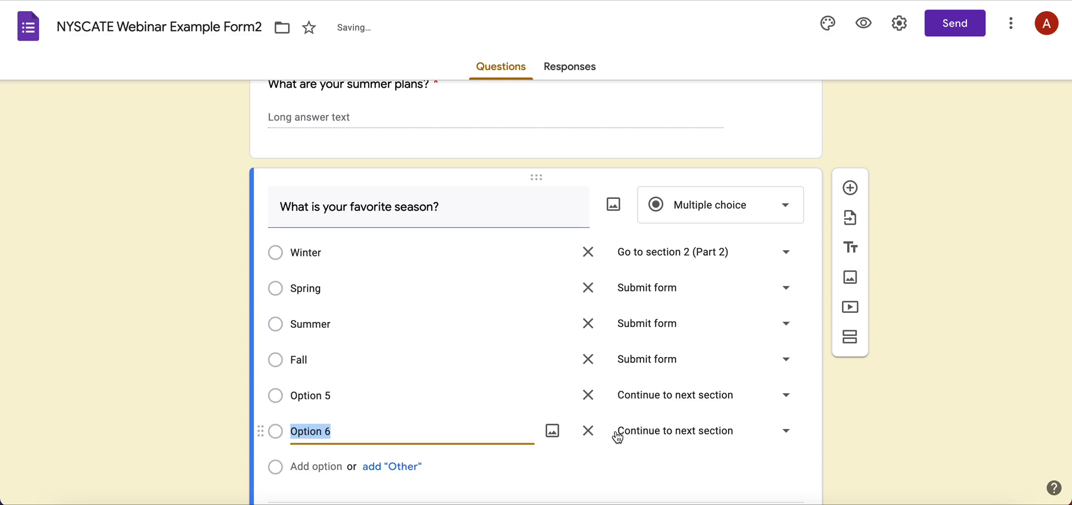
pyautogui.click(588, 431)
pyautogui.click(589, 398)
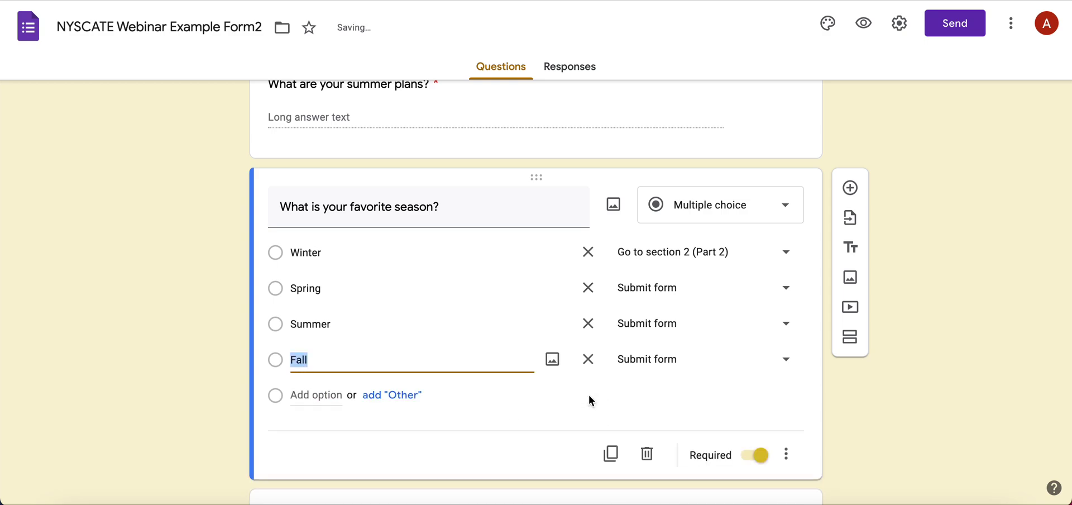
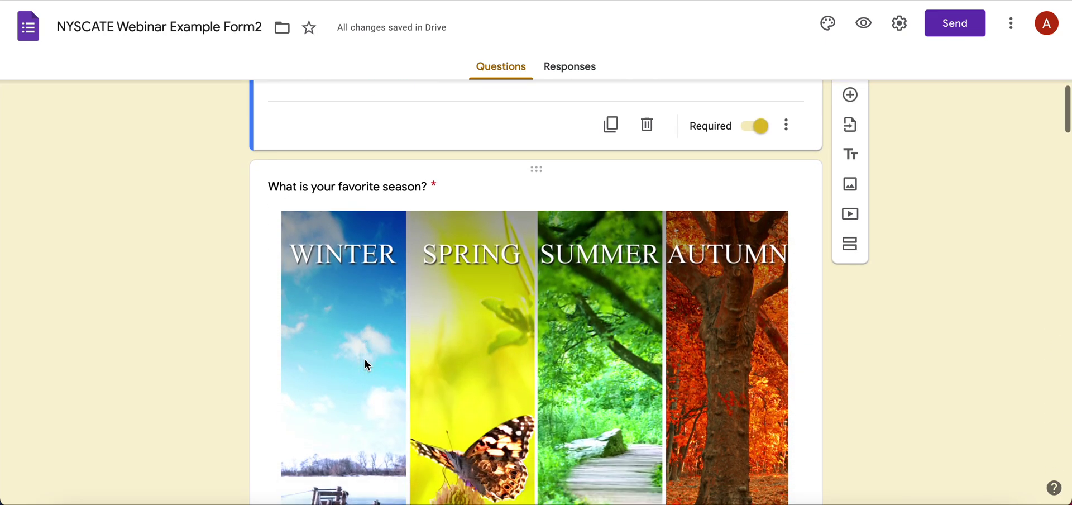
# - Examine the favorite season question that has one four-season image under its title, and open it for editing
pyautogui.scroll(-1, 201, 366)
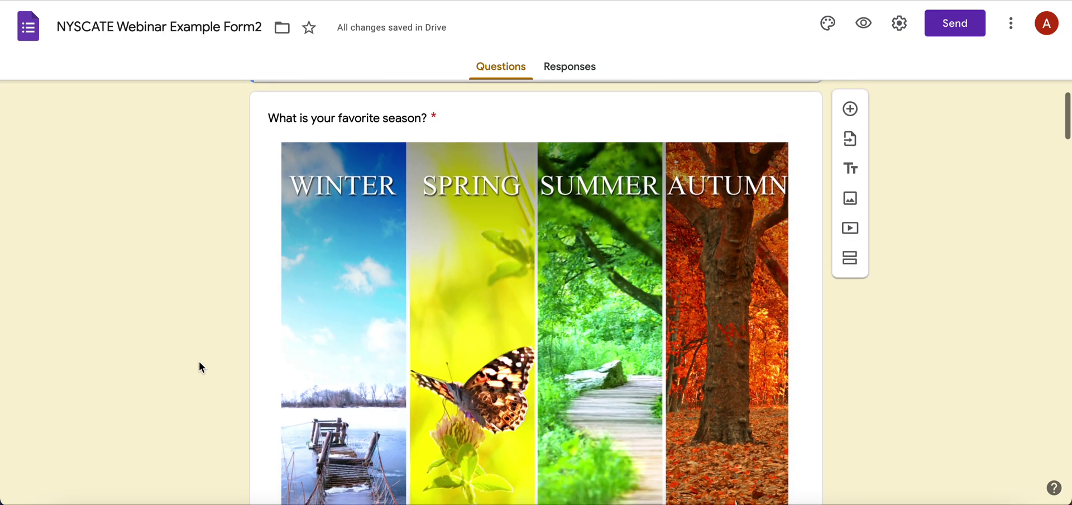
pyautogui.scroll(-2, 199, 361)
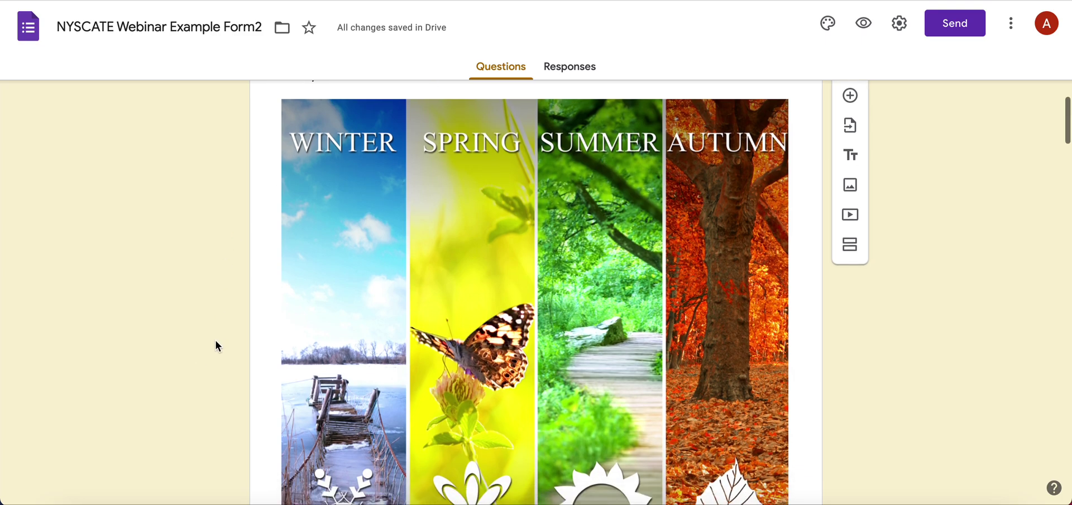
pyautogui.scroll(-3, 216, 346)
pyautogui.scroll(4, 216, 346)
pyautogui.click(436, 218)
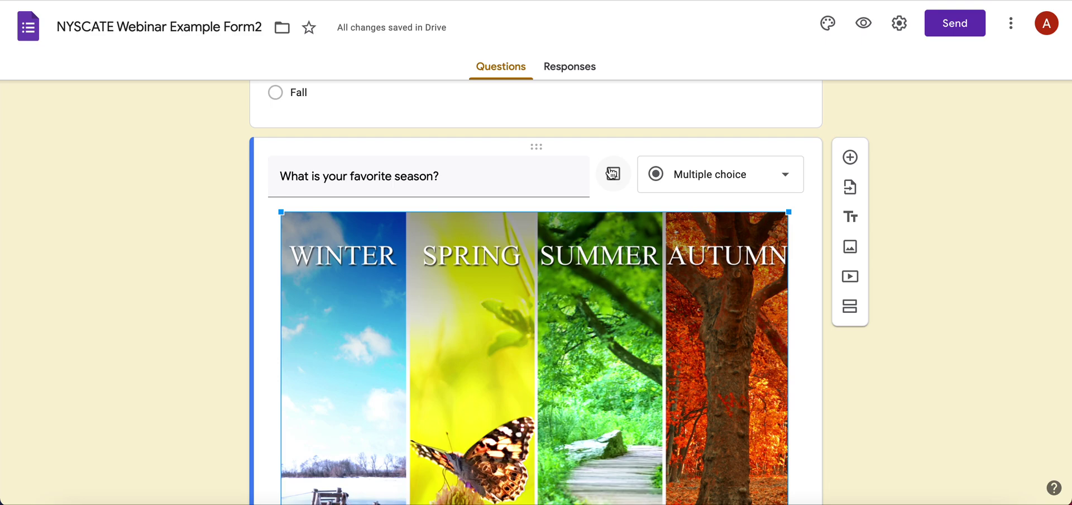
# - Add a fifth option to the favorite season question whose answer options each have their own image
pyautogui.scroll(-10, 220, 316)
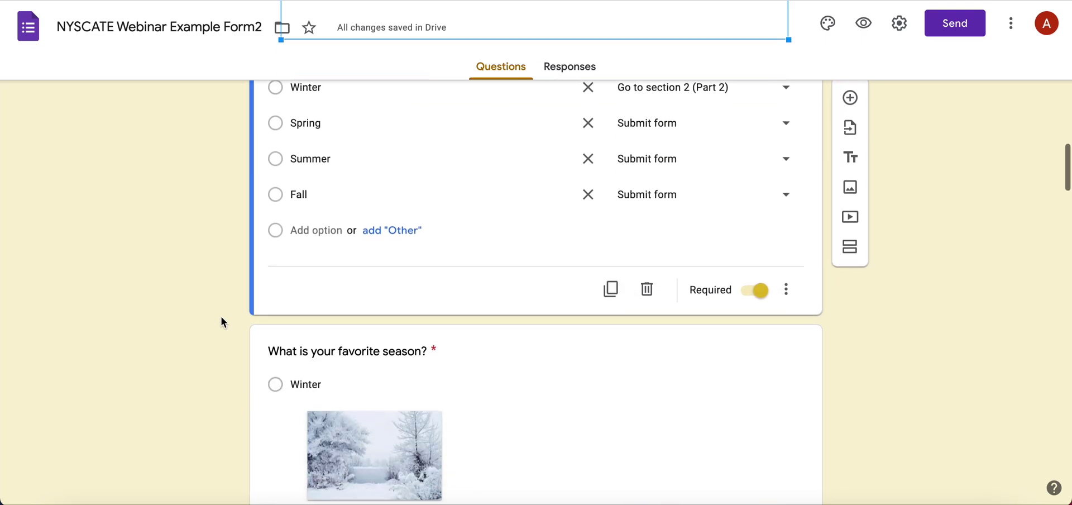
pyautogui.scroll(-3, 223, 323)
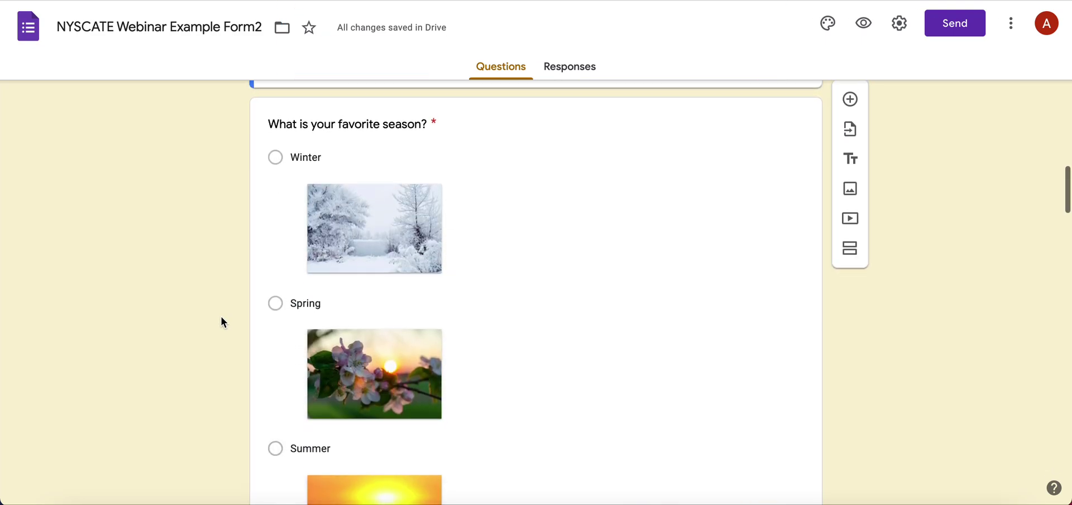
pyautogui.scroll(-5, 222, 319)
pyautogui.scroll(1, 222, 320)
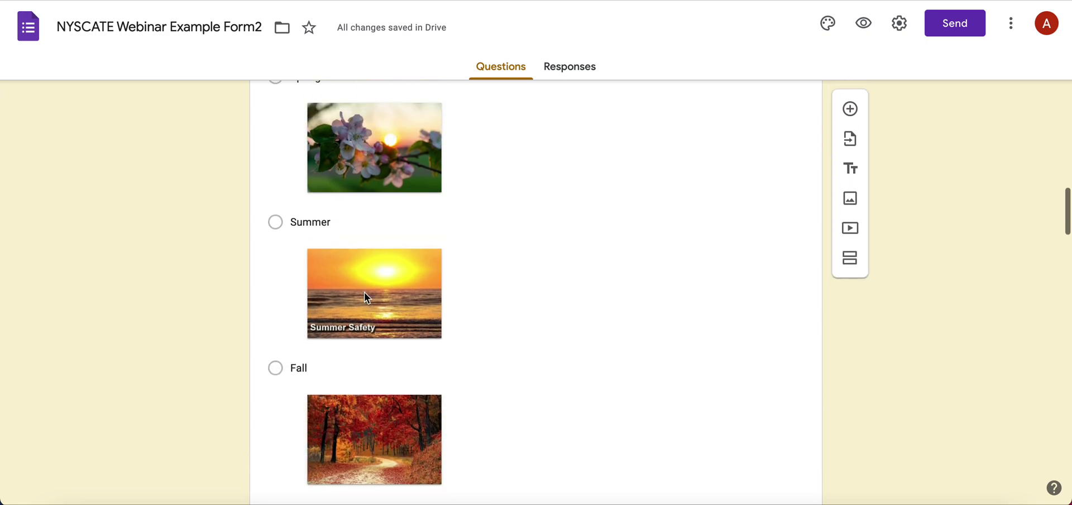
pyautogui.click(517, 302)
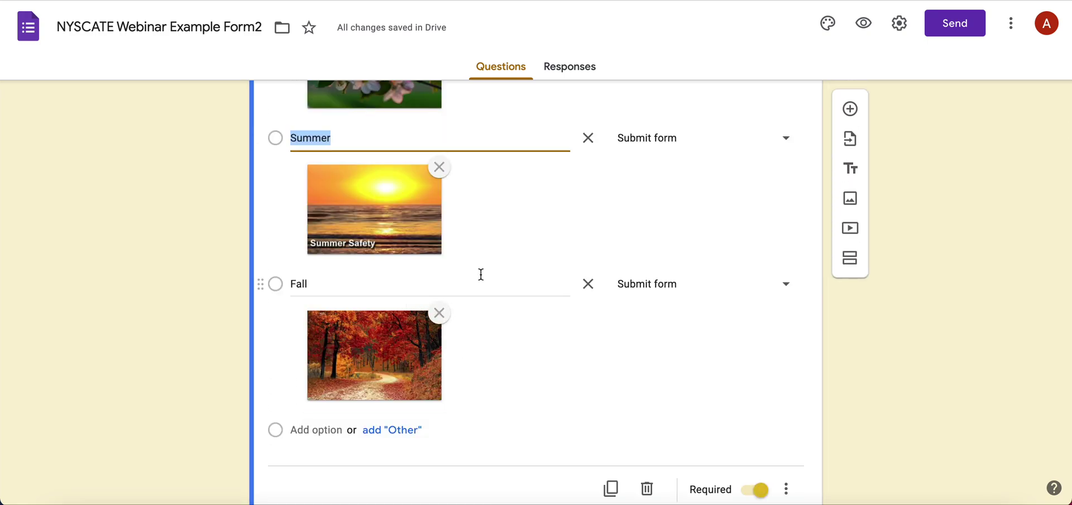
pyautogui.click(335, 427)
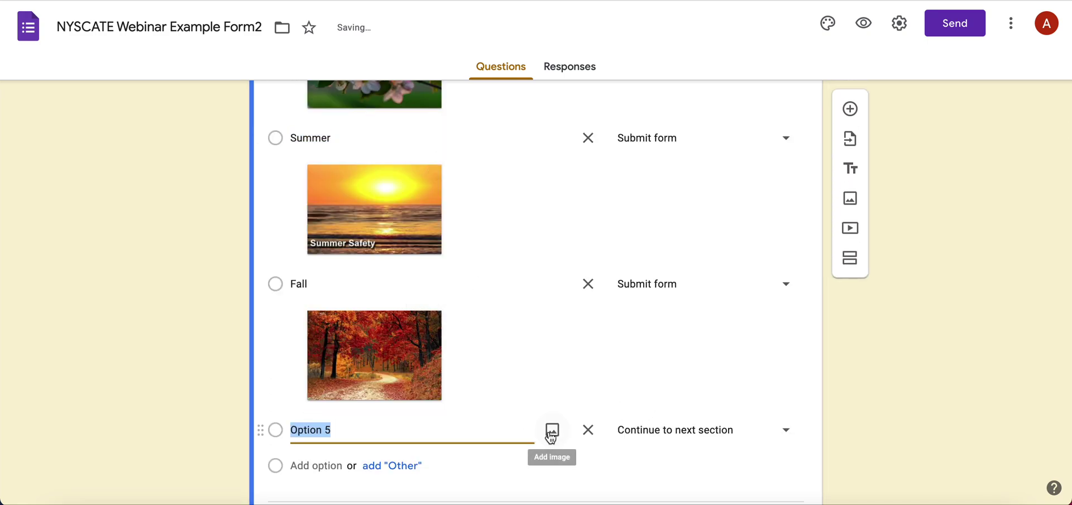
# - Add two extra options to the checkboxes question "Which summer activities do you enjoy?", and remove both again
pyautogui.scroll(-8, 131, 438)
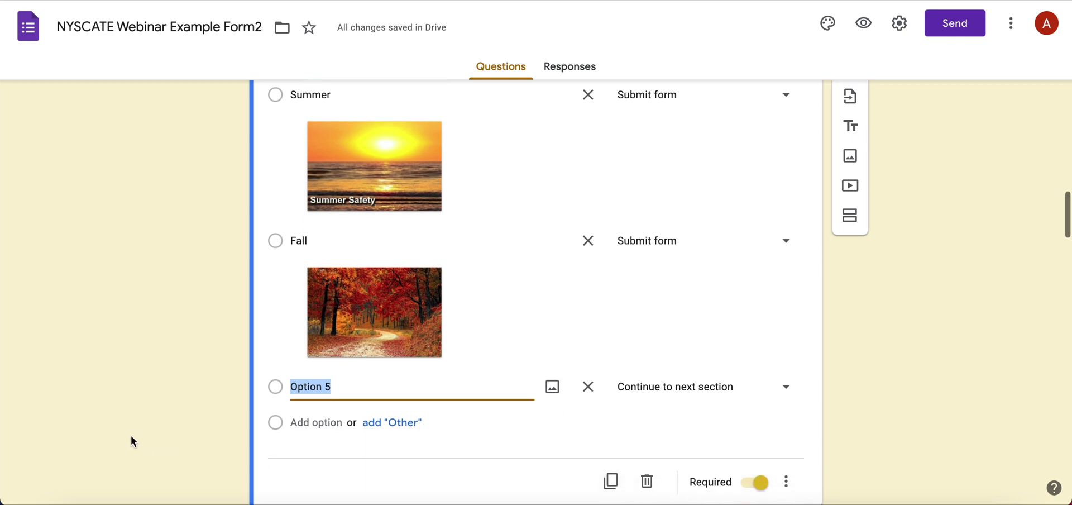
pyautogui.click(379, 278)
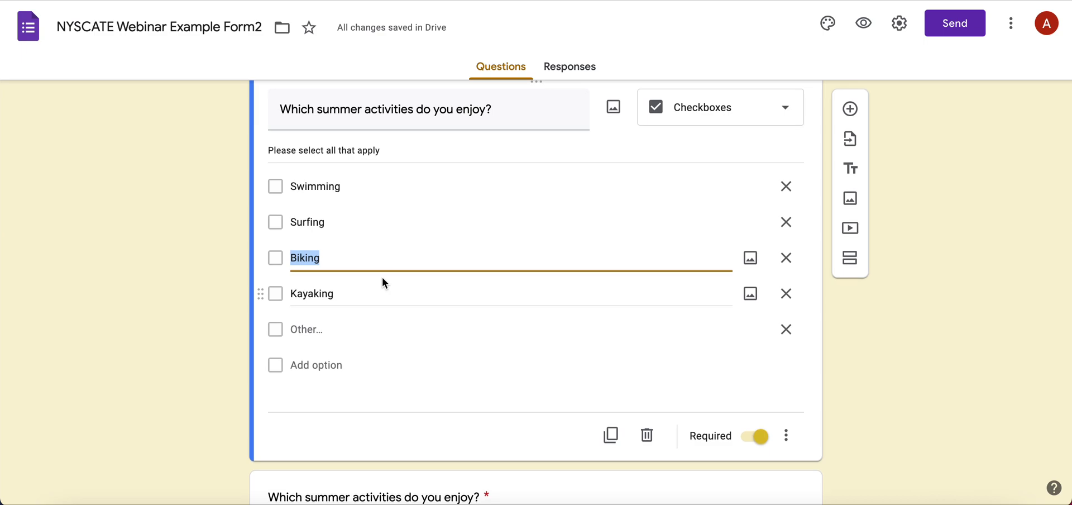
pyautogui.click(296, 366)
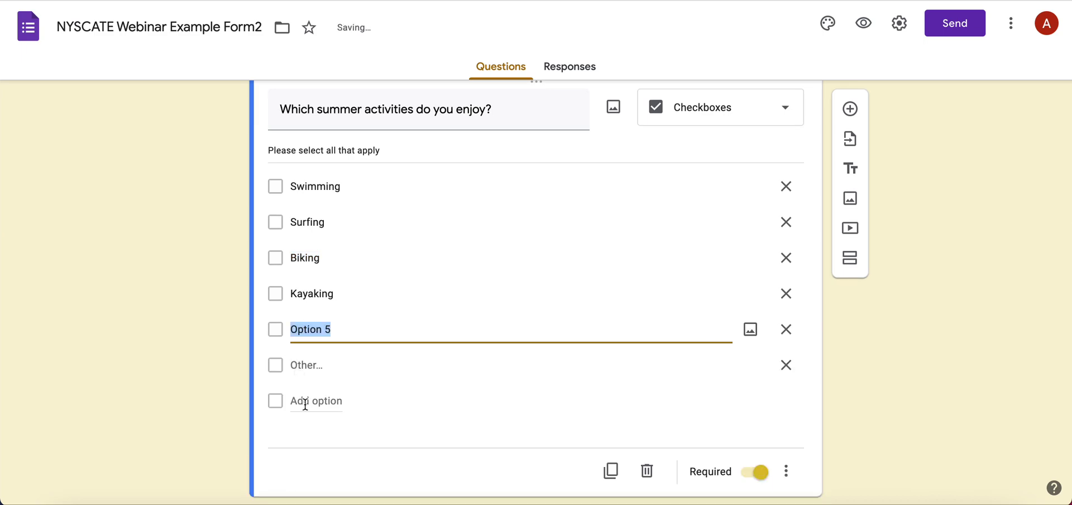
pyautogui.click(303, 400)
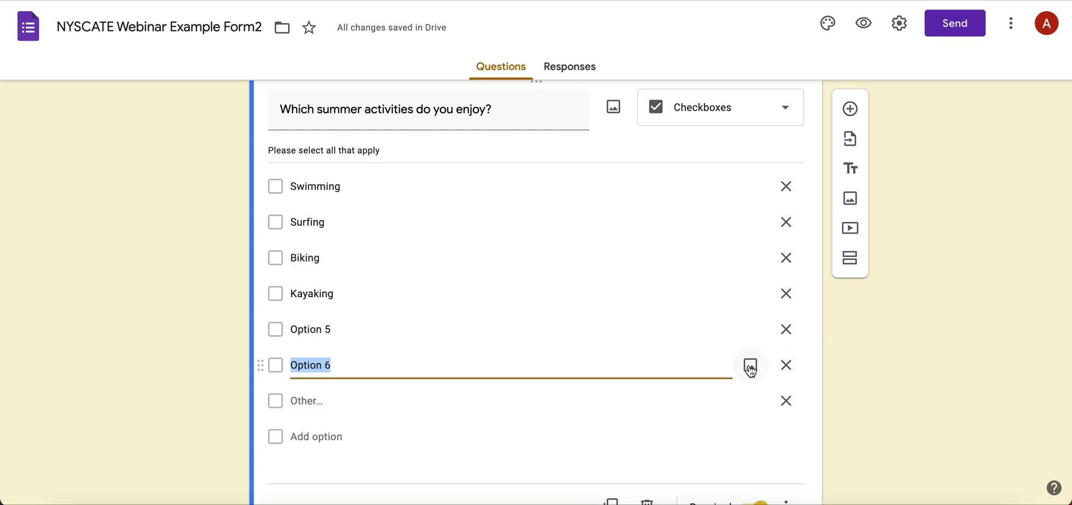
pyautogui.click(787, 366)
pyautogui.click(787, 330)
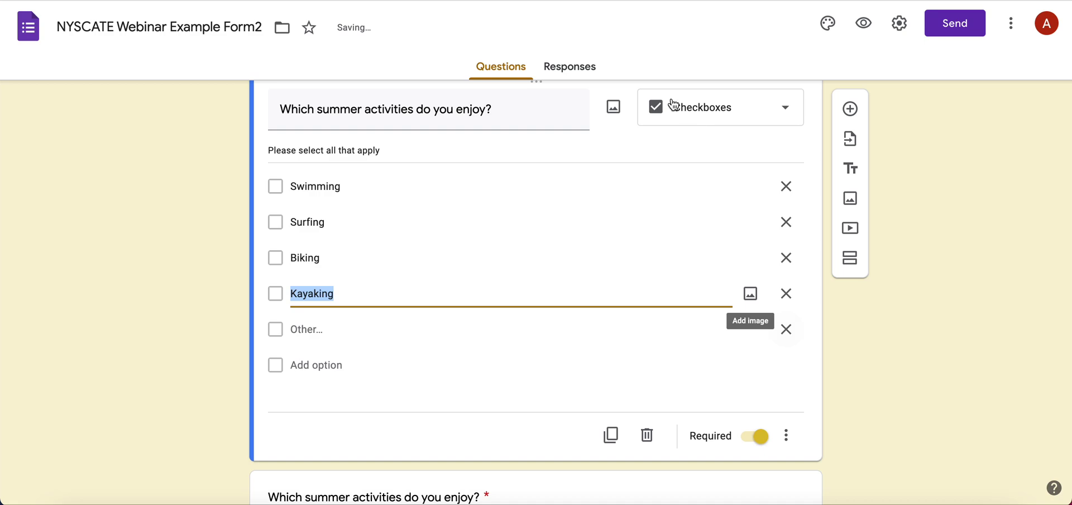
pyautogui.click(237, 390)
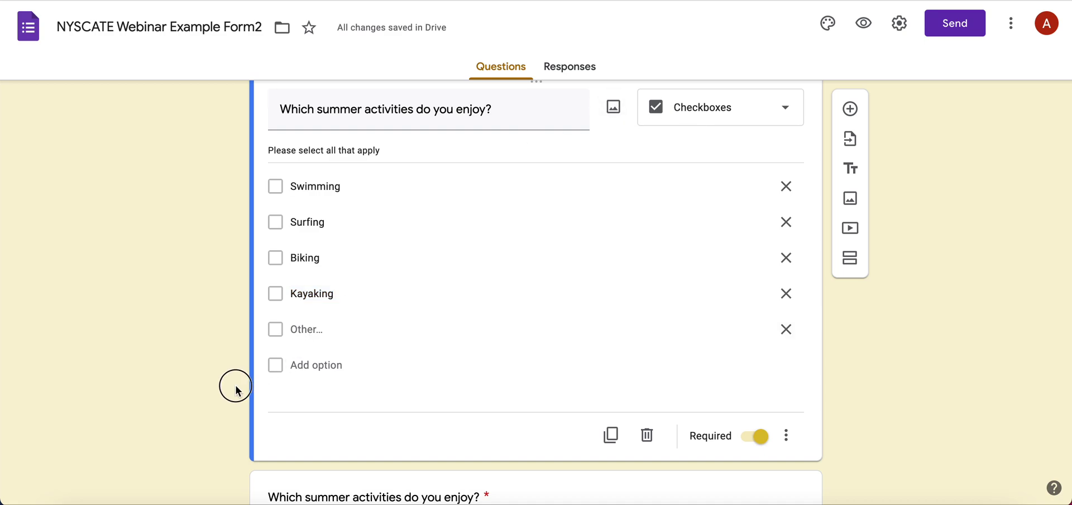
# - Open the dropdown version of "Which summer activities do you enjoy?" to view its option list
pyautogui.scroll(-4, 235, 390)
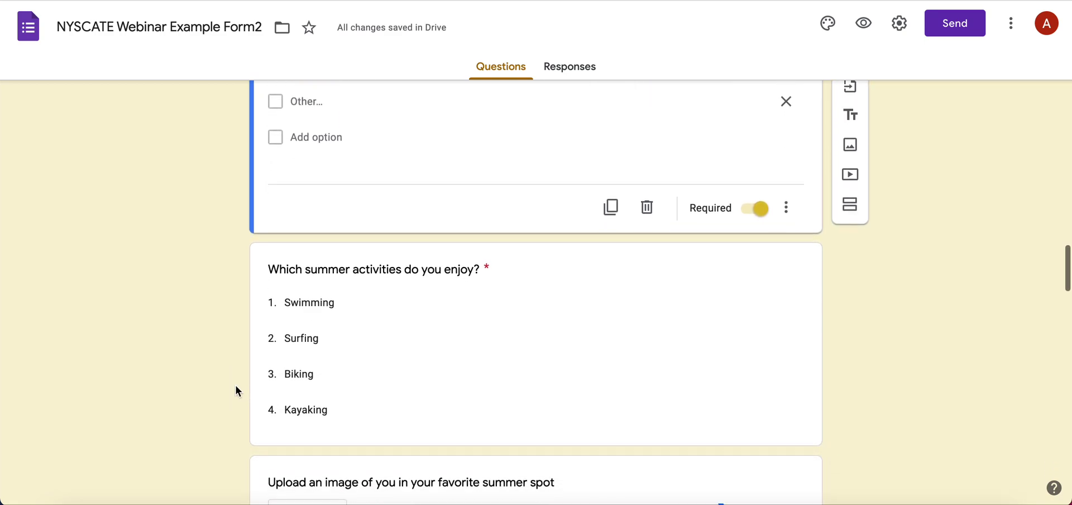
pyautogui.click(383, 337)
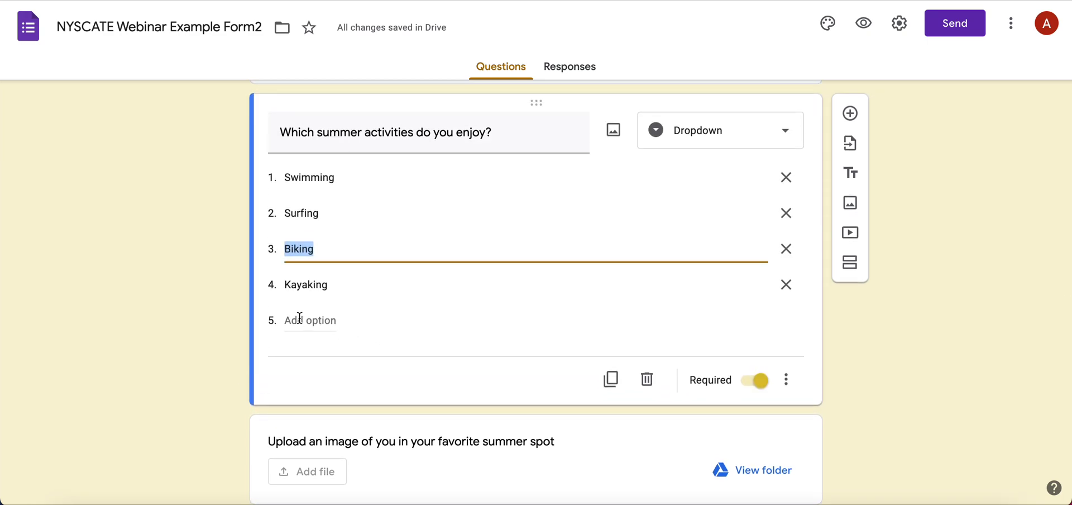
pyautogui.click(194, 386)
# - Open the file upload question about the favorite summer spot to examine its file type, number and size settings
pyautogui.scroll(-4, 194, 384)
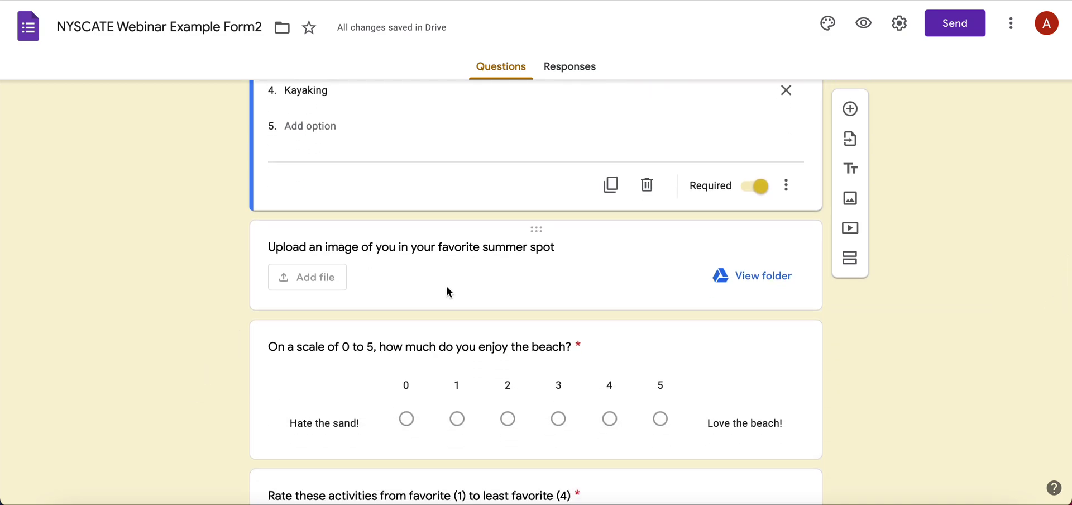
pyautogui.click(450, 291)
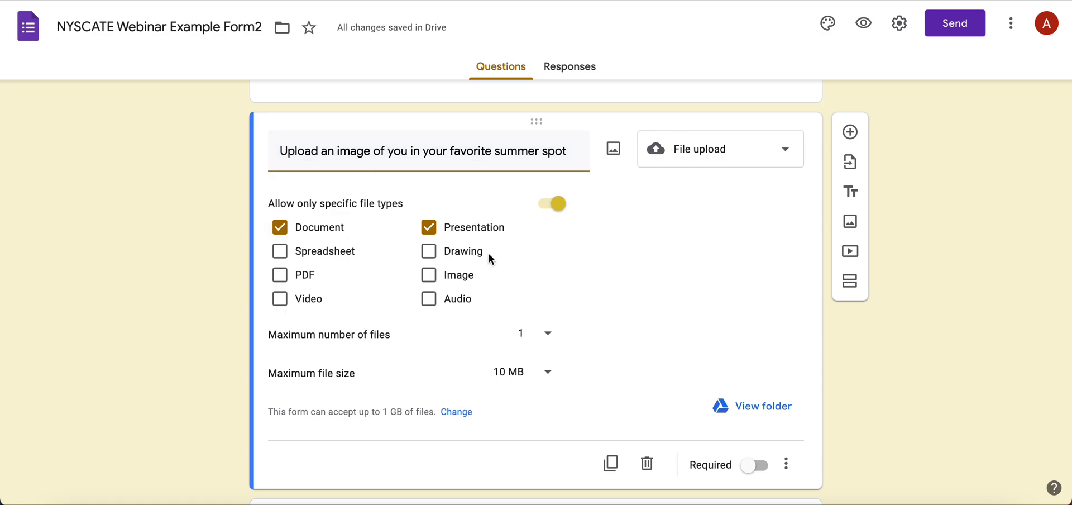
pyautogui.scroll(-2, 200, 323)
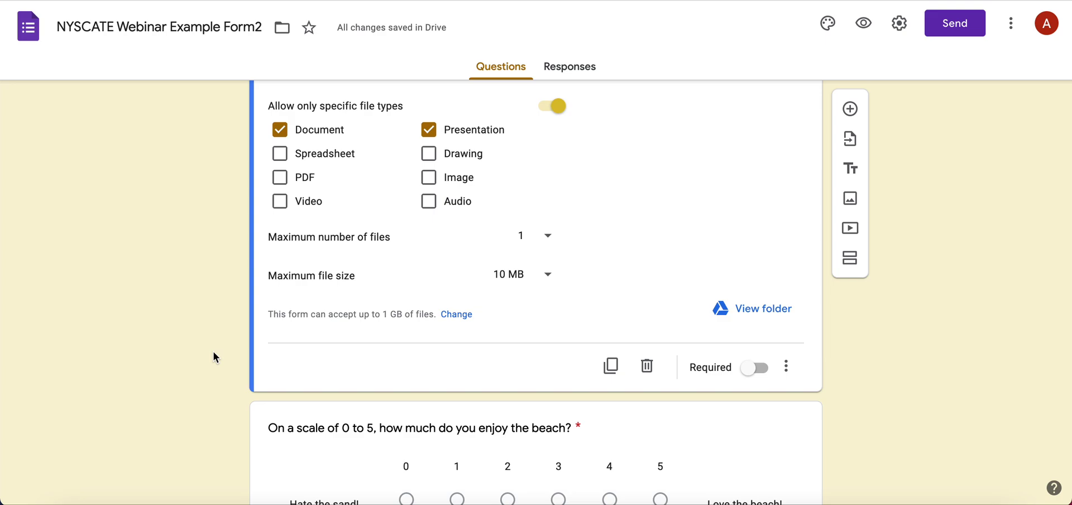
# - View the lowest and highest value choices of the linear scale question about the beach, and close them without choosing
pyautogui.scroll(-2, 213, 357)
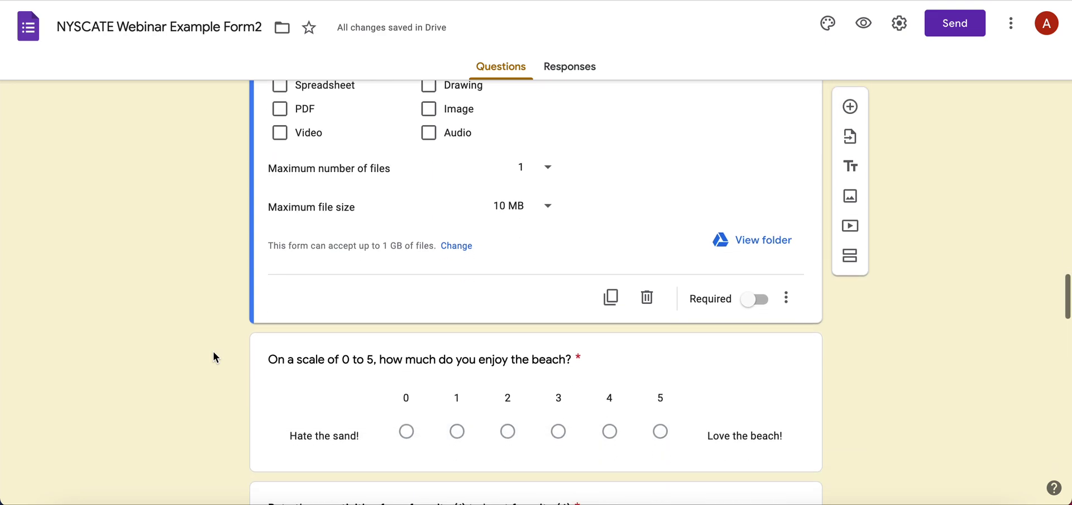
pyautogui.scroll(-2, 213, 355)
pyautogui.click(324, 224)
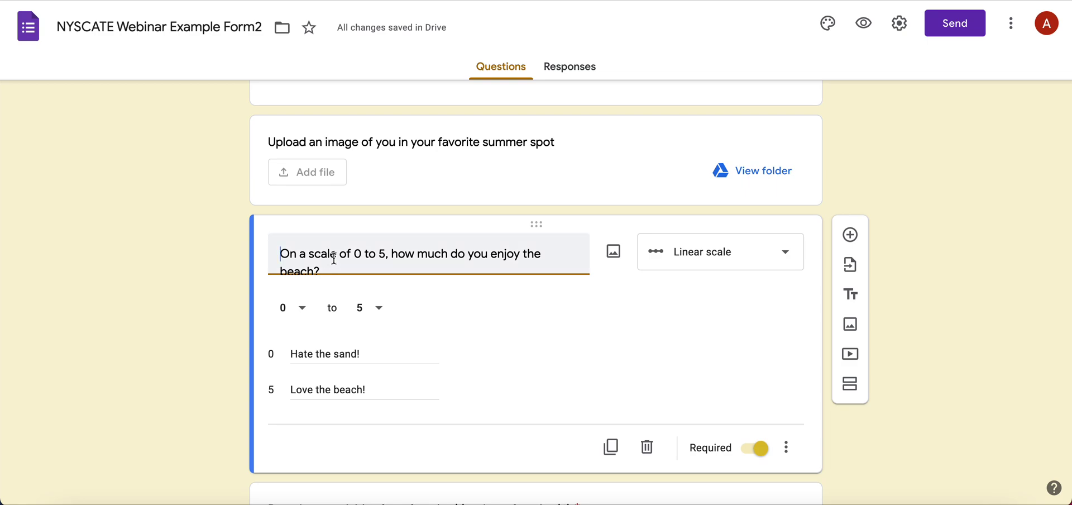
pyautogui.click(300, 308)
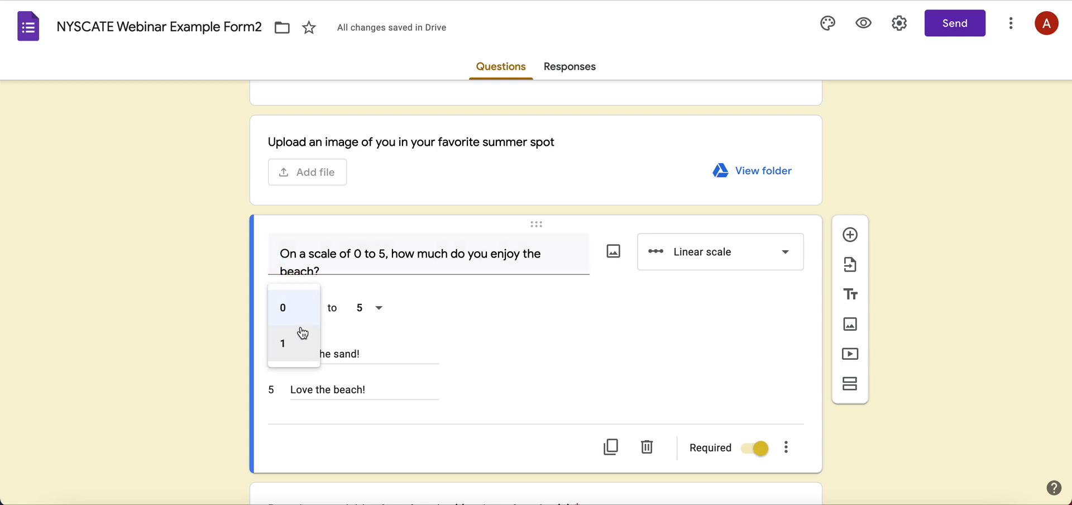
pyautogui.click(362, 307)
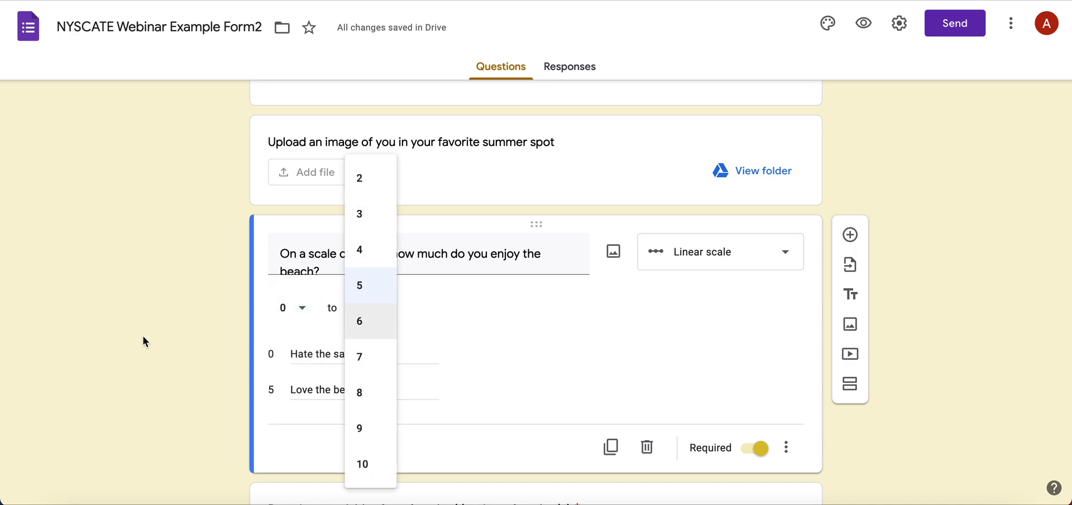
pyautogui.click(205, 359)
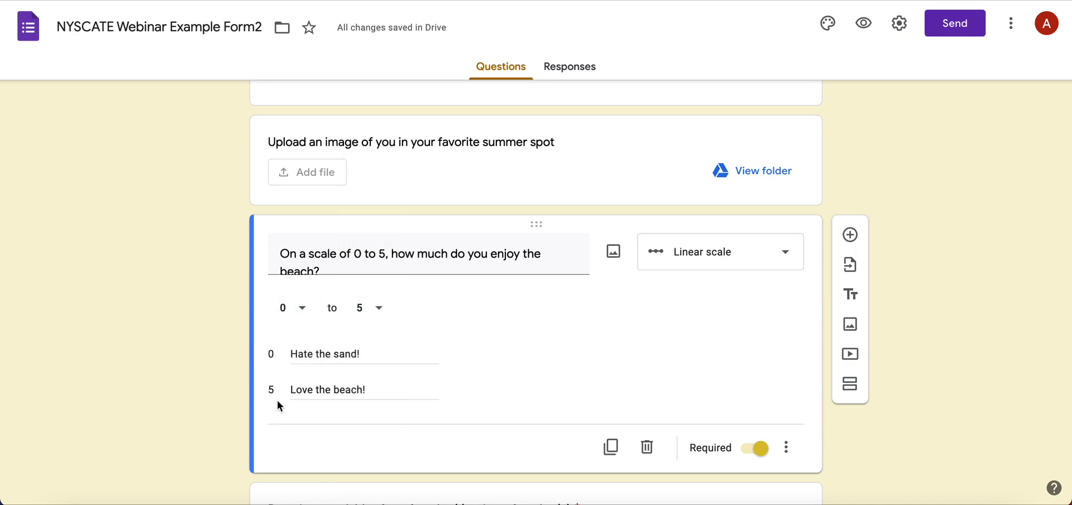
# - Open the multiple choice grid question about rating activities to examine its rows and columns, and view the available question types without changing the type
pyautogui.scroll(-2, 203, 413)
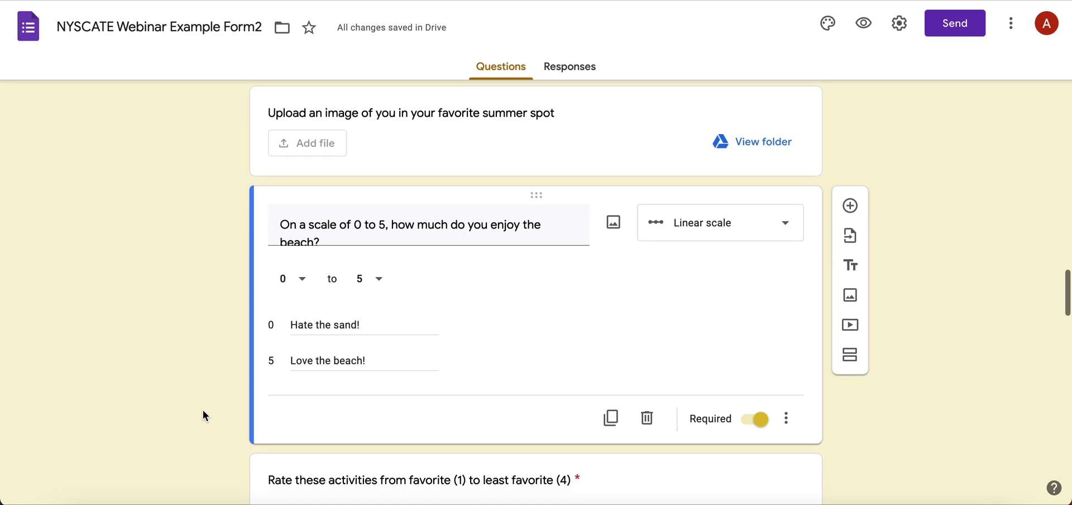
pyautogui.scroll(-1, 202, 409)
pyautogui.click(324, 389)
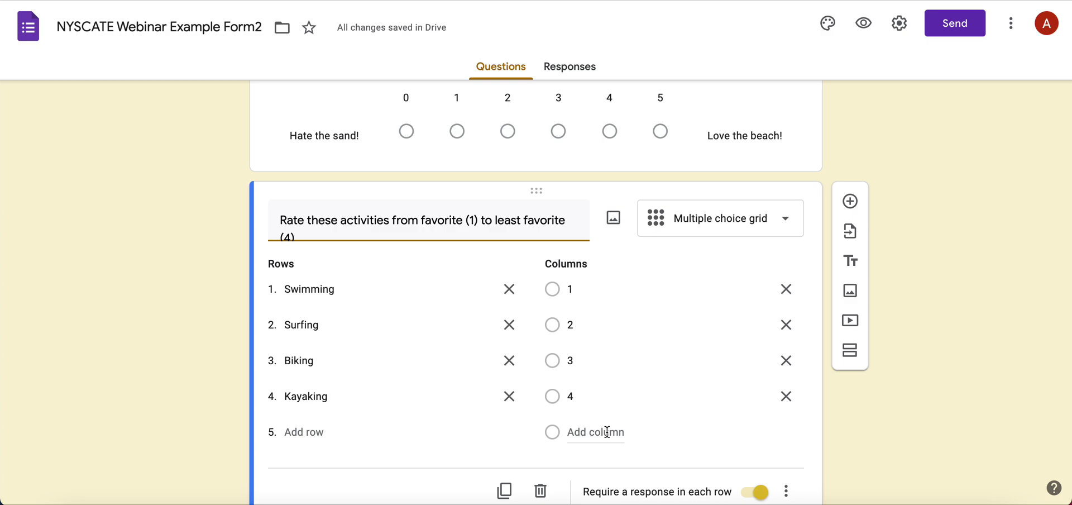
pyautogui.click(727, 217)
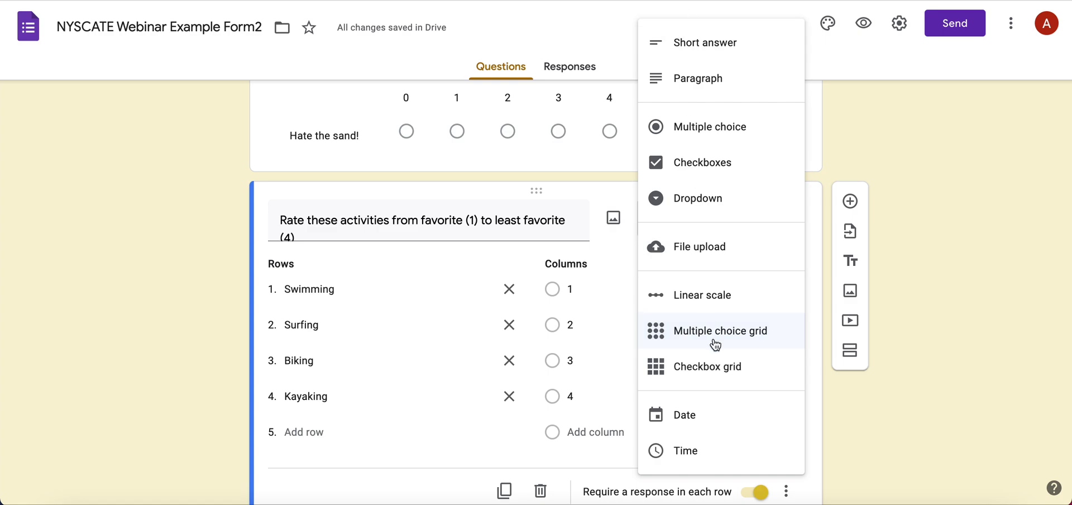
pyautogui.click(865, 416)
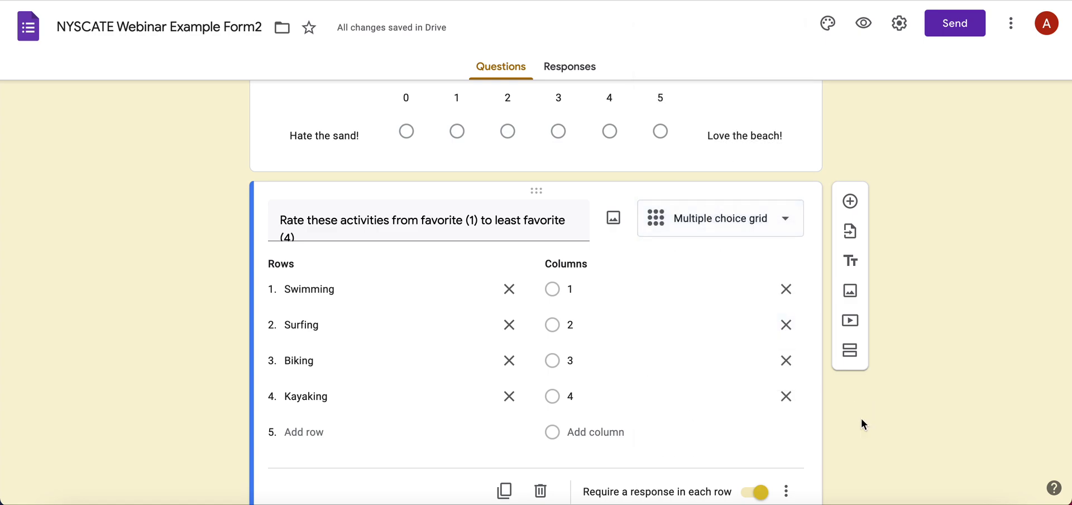
# - Open the checkbox grid question "Where can you do each of these activities" to examine its rows, columns and per-row response setting
pyautogui.scroll(-3, 704, 423)
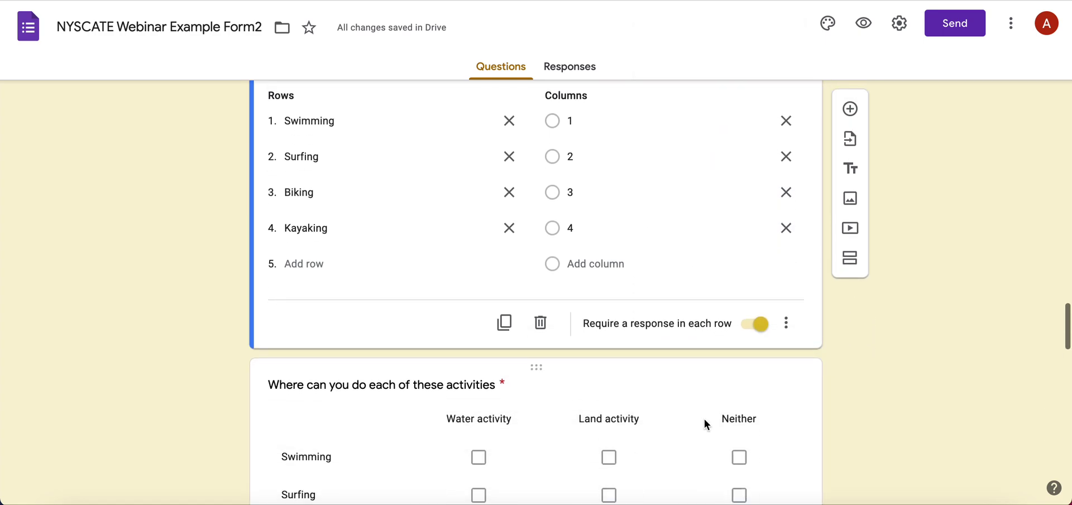
pyautogui.scroll(-1, 703, 418)
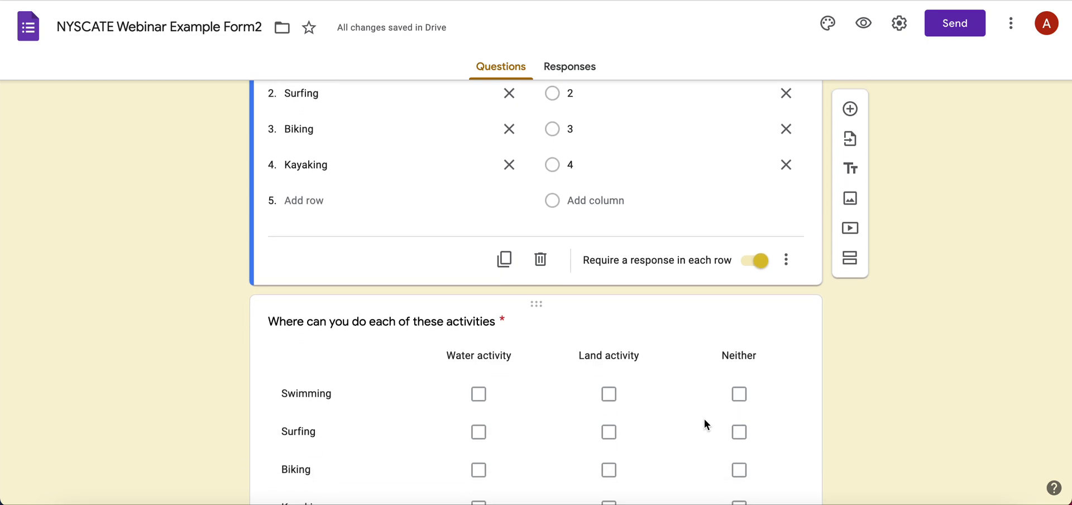
pyautogui.scroll(-2, 704, 420)
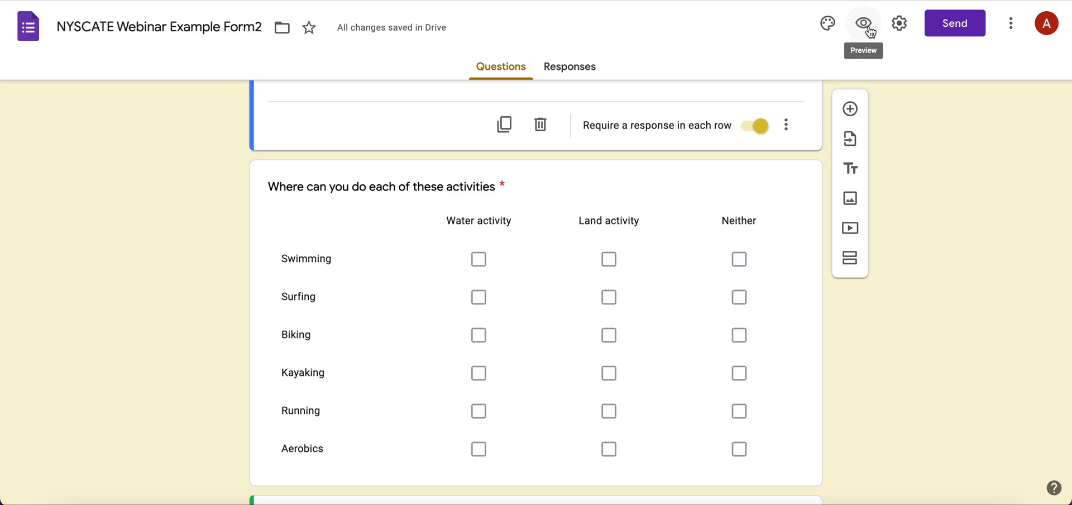
pyautogui.click(508, 288)
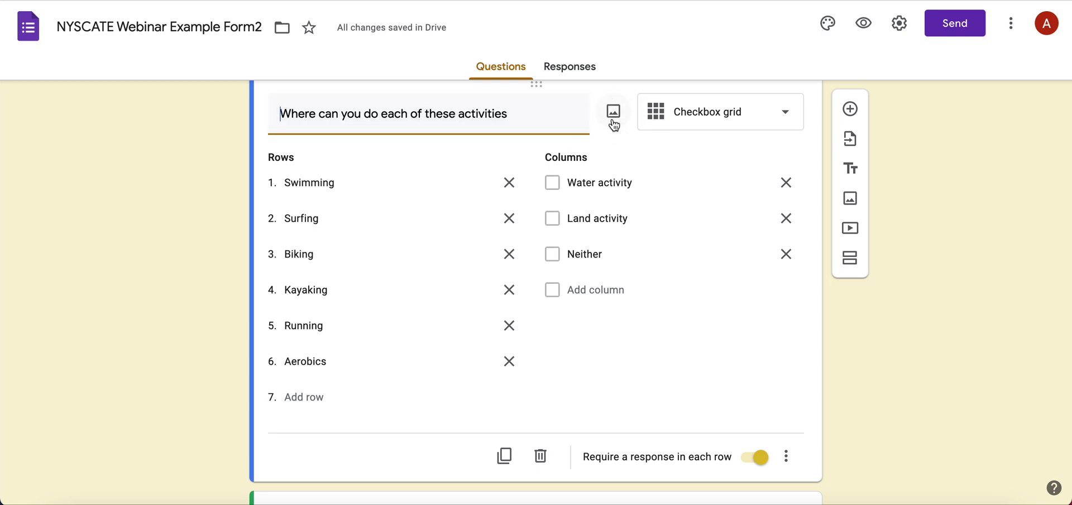
pyautogui.click(396, 252)
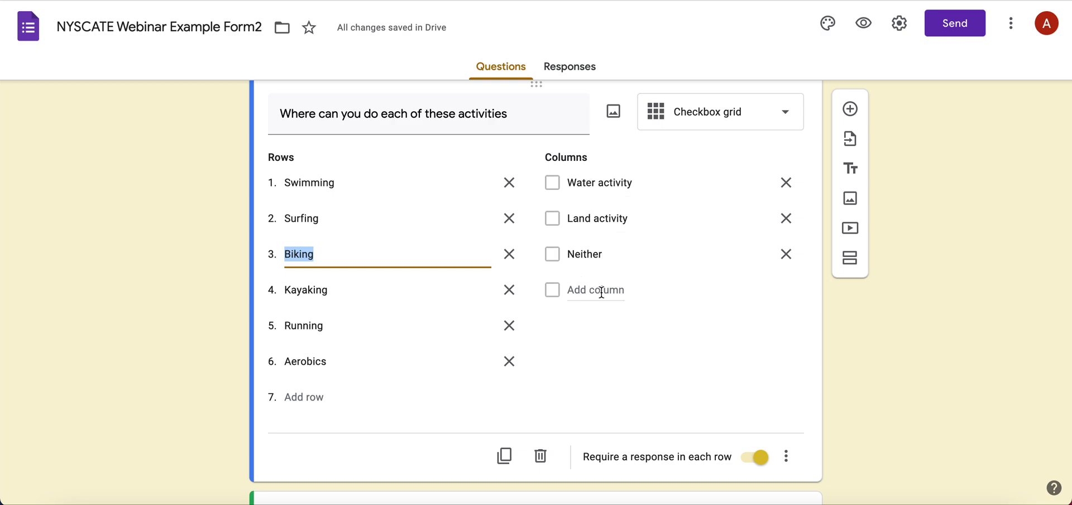
pyautogui.scroll(-1, 600, 291)
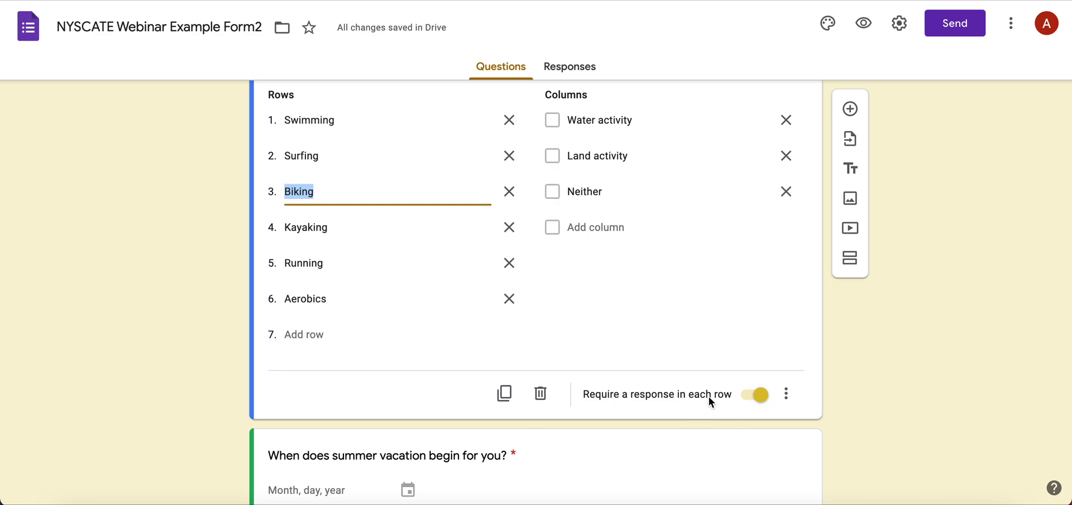
# - Open the date question "When does summer vacation begin for you?" to examine its question type and answer field
pyautogui.scroll(-3, 710, 401)
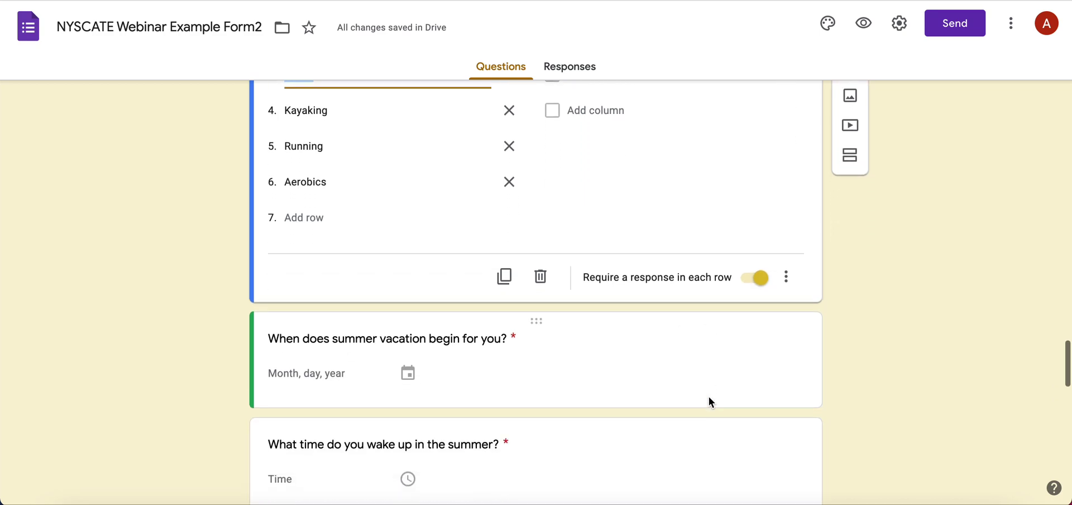
pyautogui.click(516, 287)
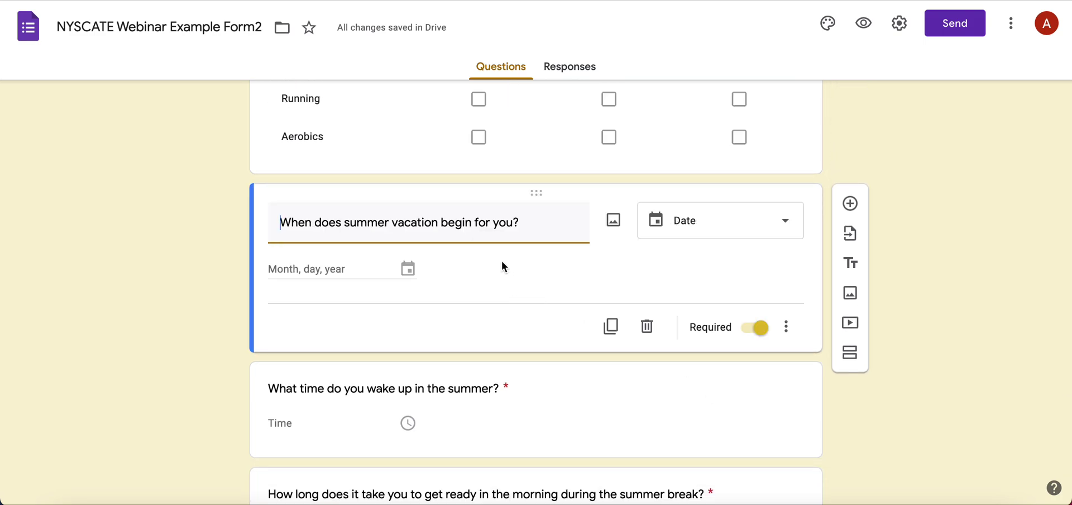
pyautogui.scroll(-1, 502, 267)
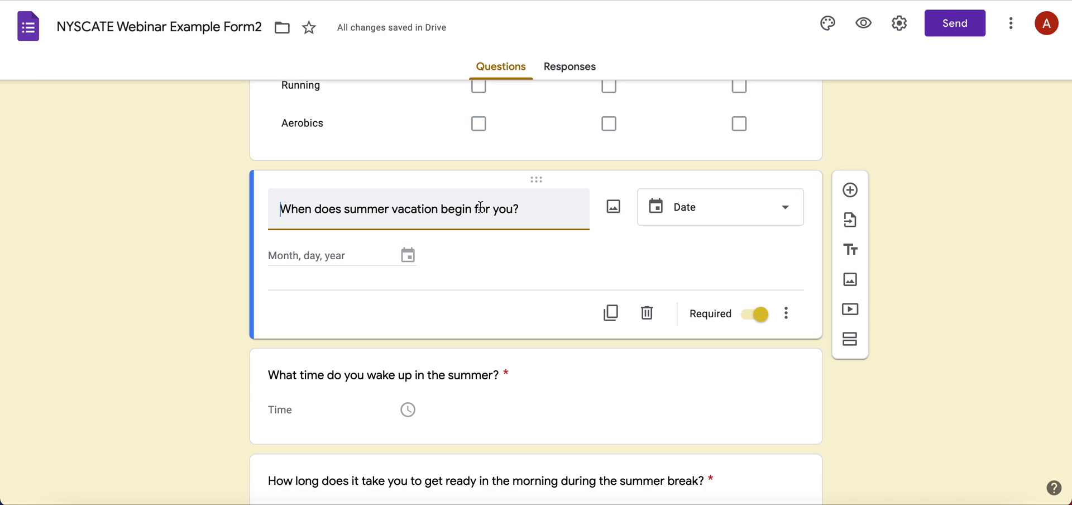
pyautogui.click(716, 208)
pyautogui.click(496, 216)
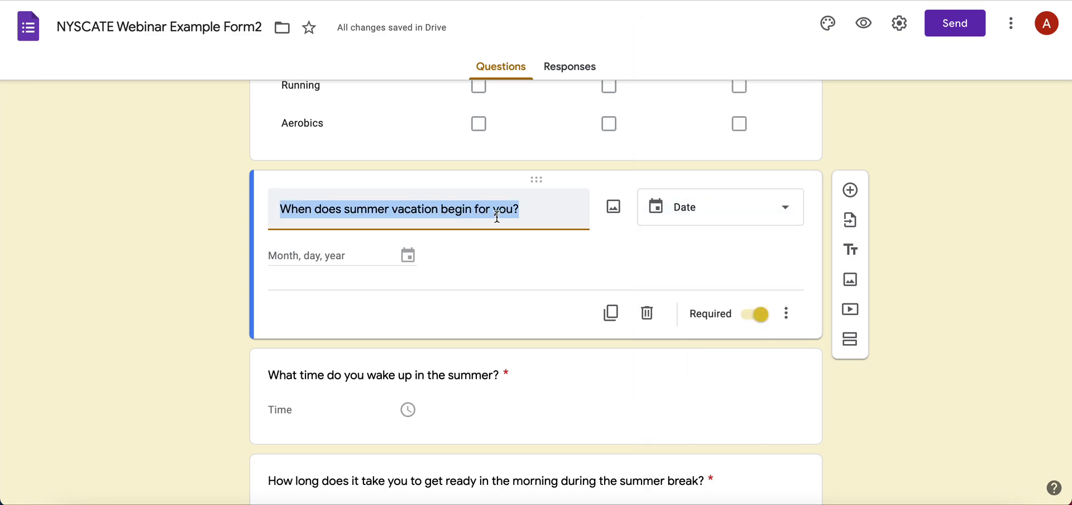
# - View the summer vacation date question's extra options for including time and year, and close them without changing anything
pyautogui.scroll(-3, 496, 214)
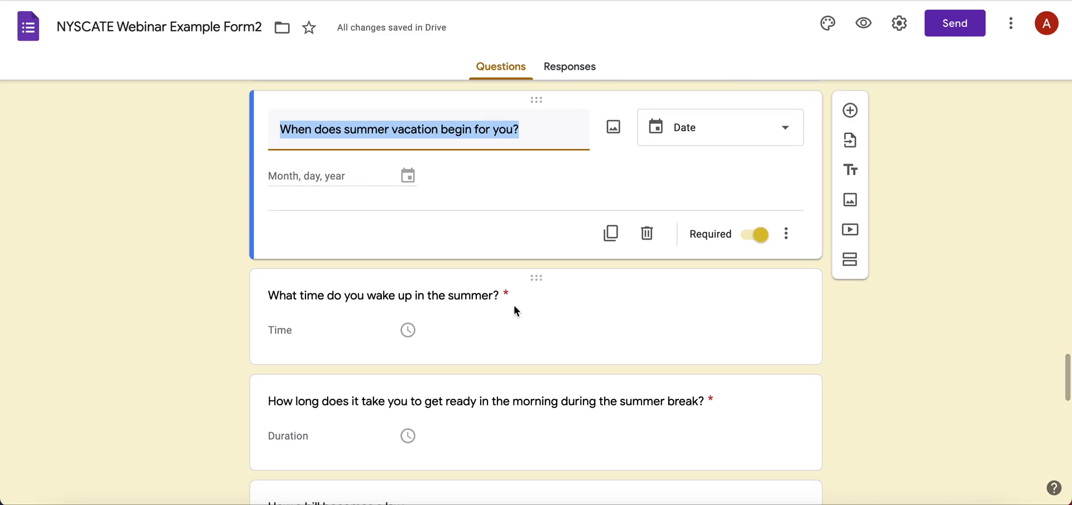
pyautogui.click(786, 234)
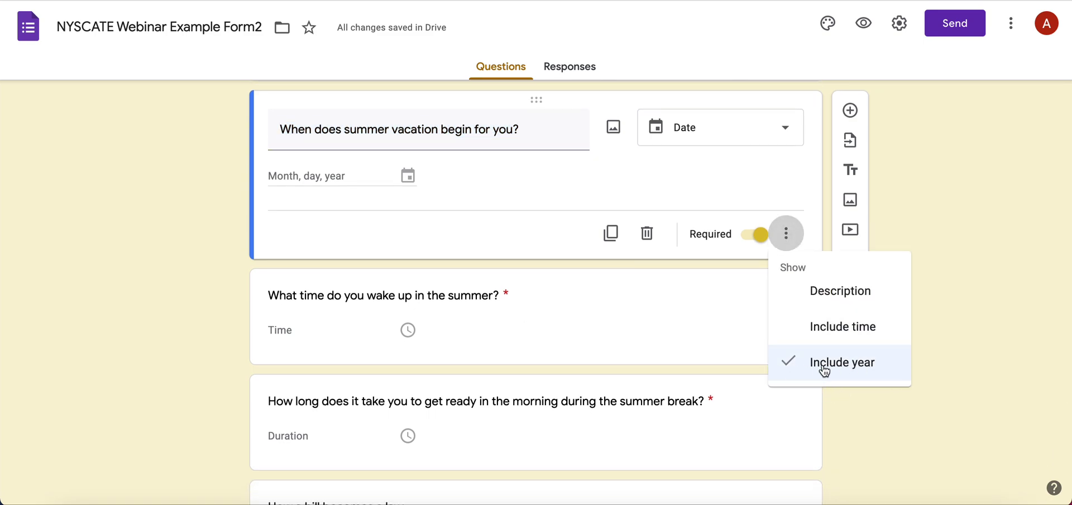
pyautogui.click(237, 334)
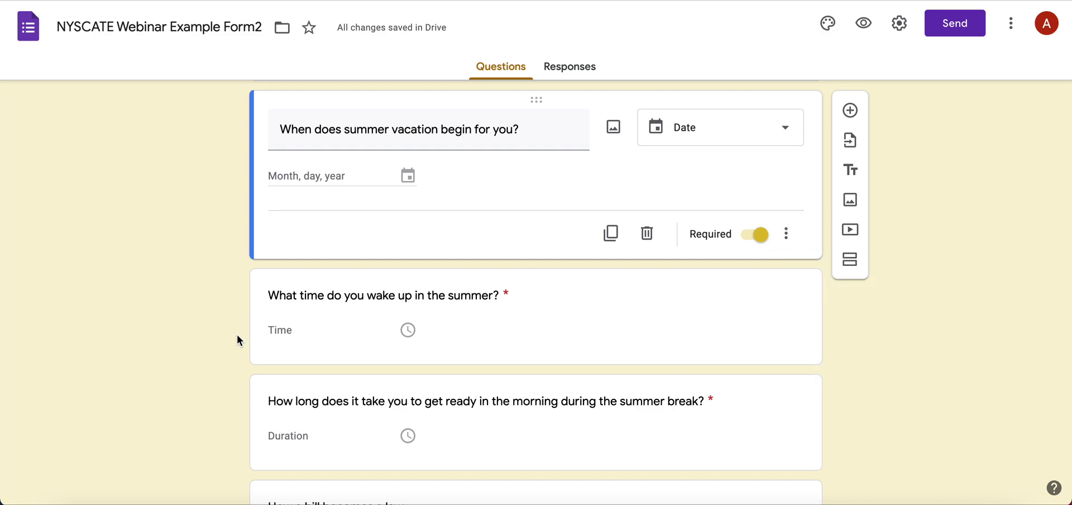
pyautogui.click(787, 235)
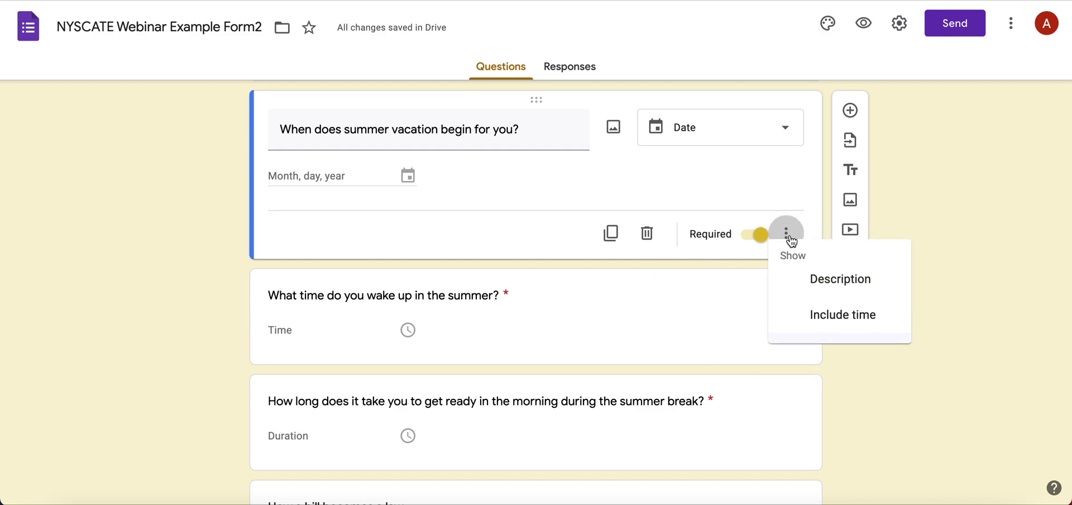
pyautogui.click(147, 335)
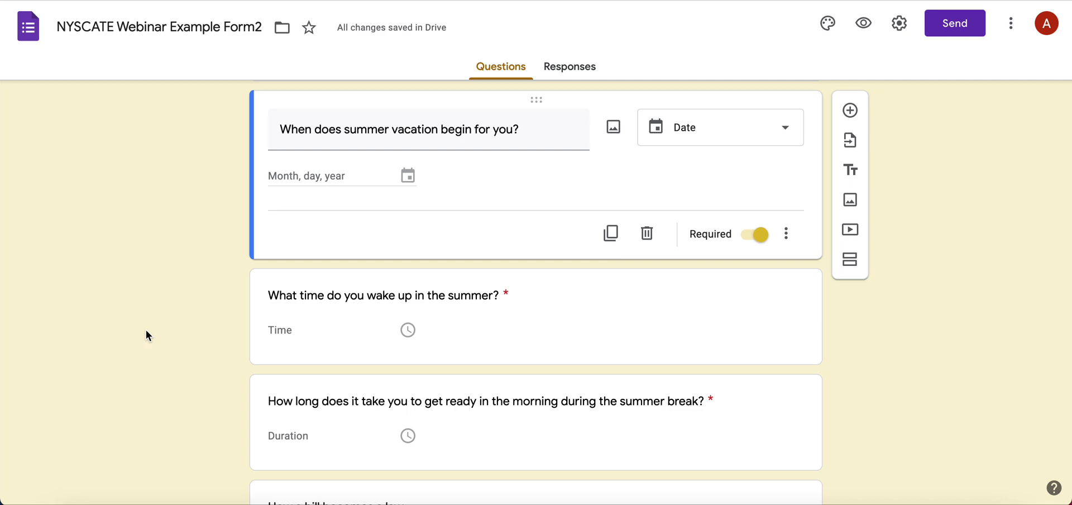
# - Open the question "What time do you wake up in the summer?" and view the question types without changing its Time type
pyautogui.click(328, 301)
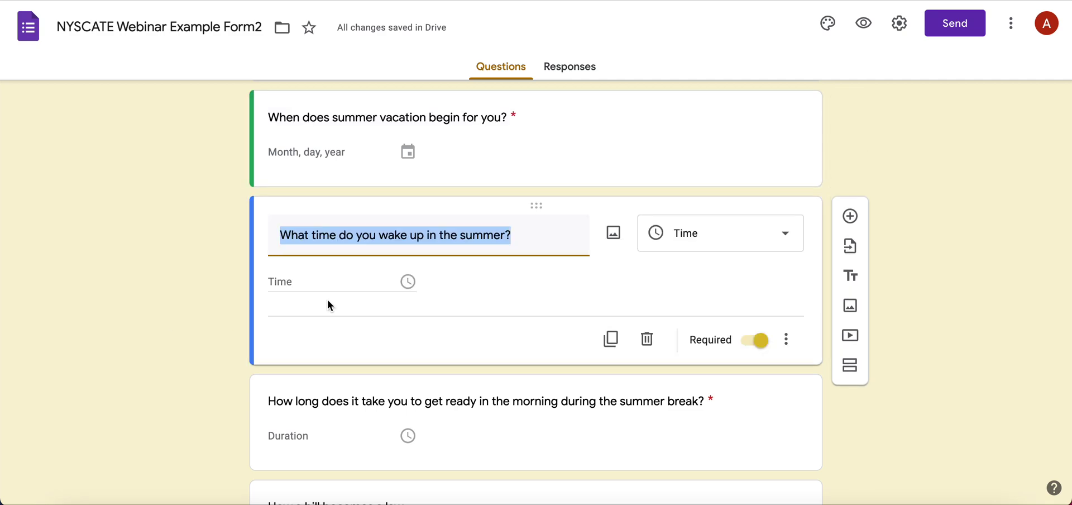
pyautogui.click(737, 249)
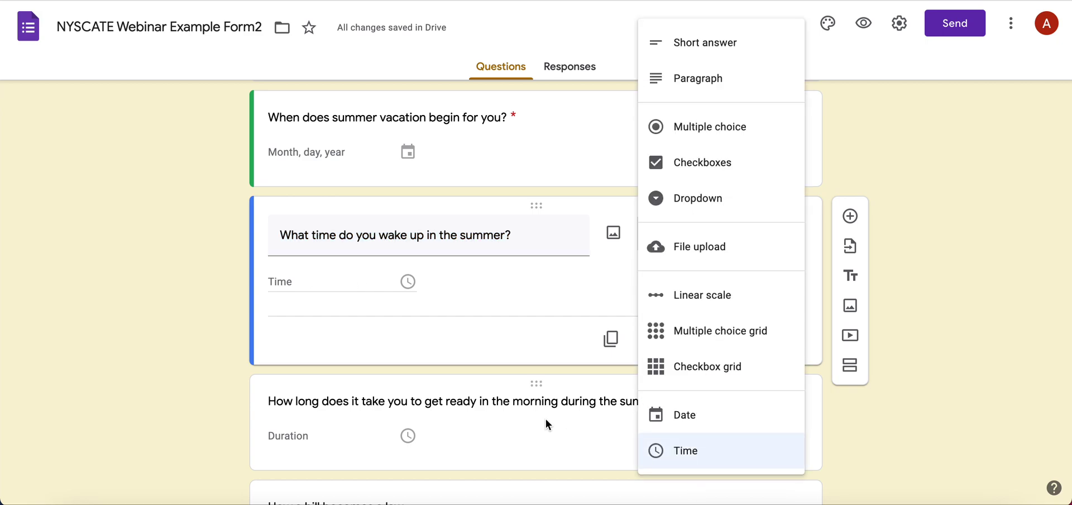
pyautogui.click(233, 431)
# - Open the question on how long getting ready takes and view its Time and Duration answer types without changing them
pyautogui.click(351, 417)
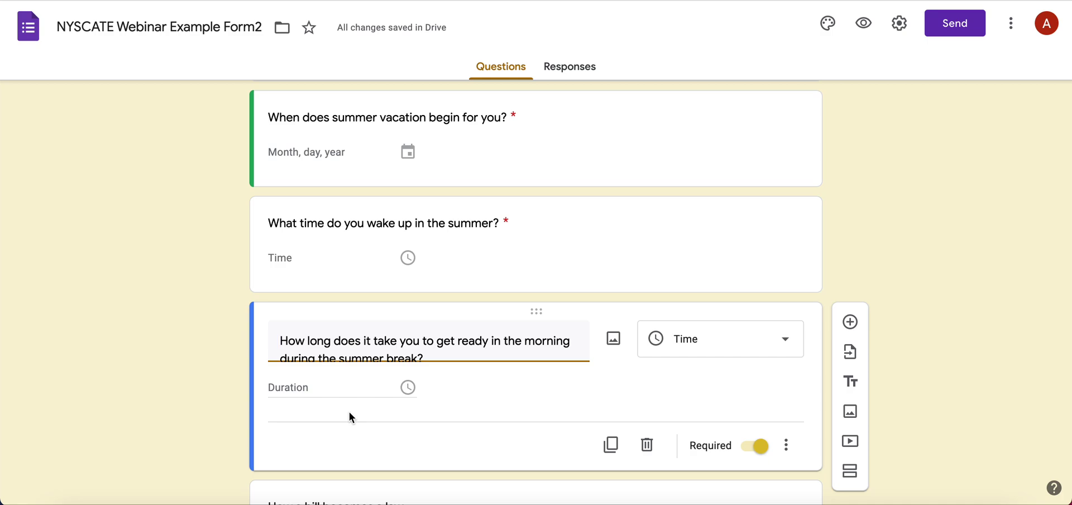
pyautogui.click(723, 355)
pyautogui.click(711, 442)
pyautogui.click(791, 447)
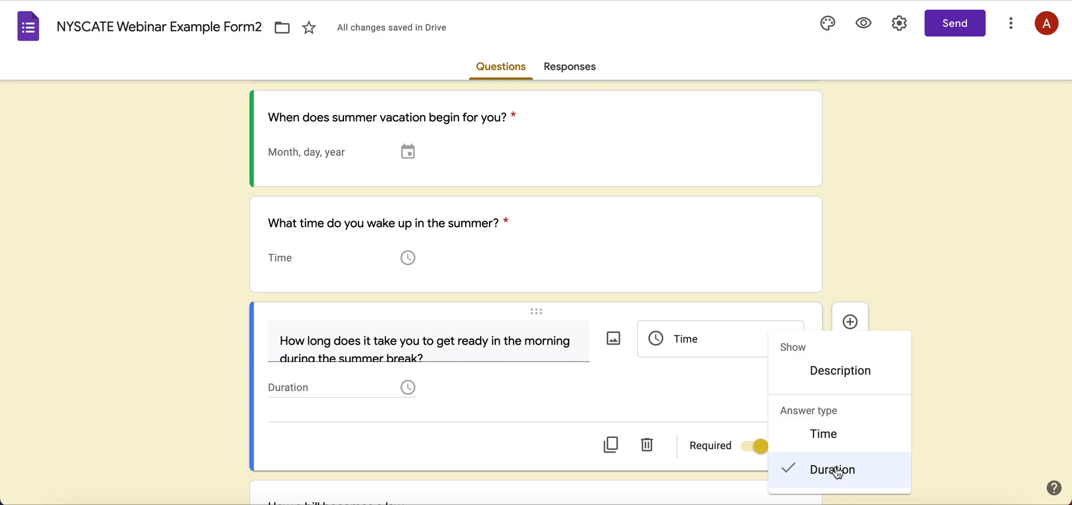
pyautogui.click(937, 355)
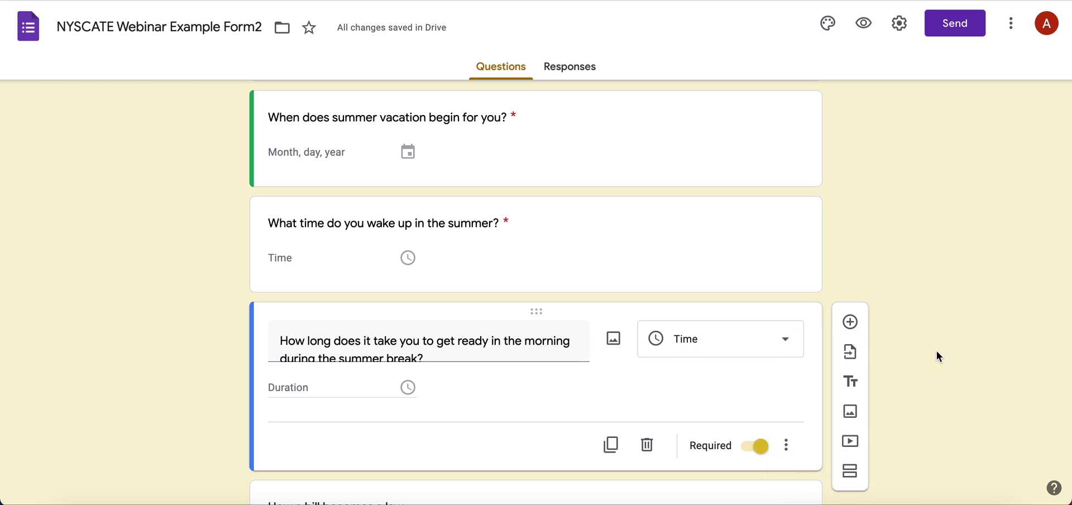
# - Add a new question below the getting-ready duration question, switch it to Short answer and then Paragraph, and make it required
pyautogui.click(850, 322)
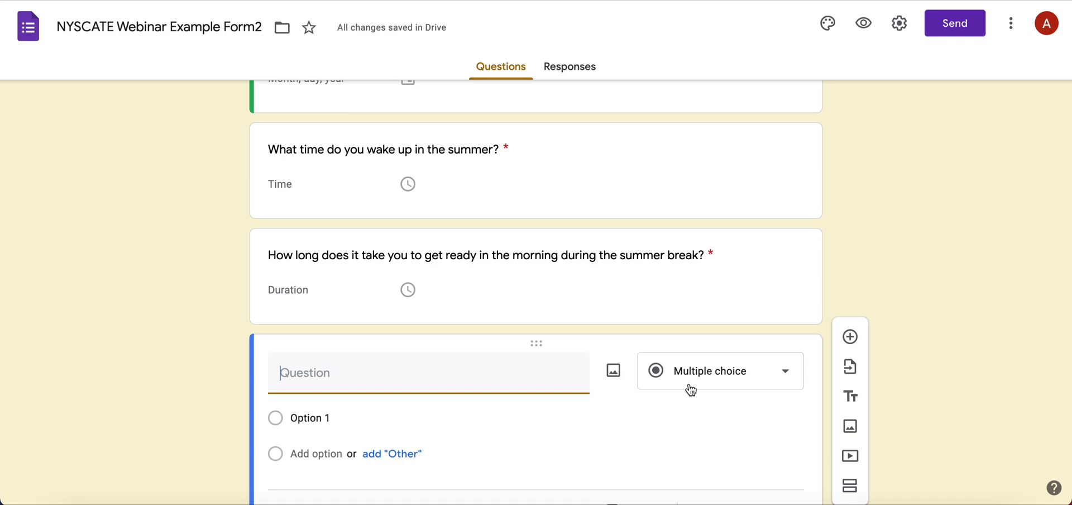
pyautogui.click(725, 327)
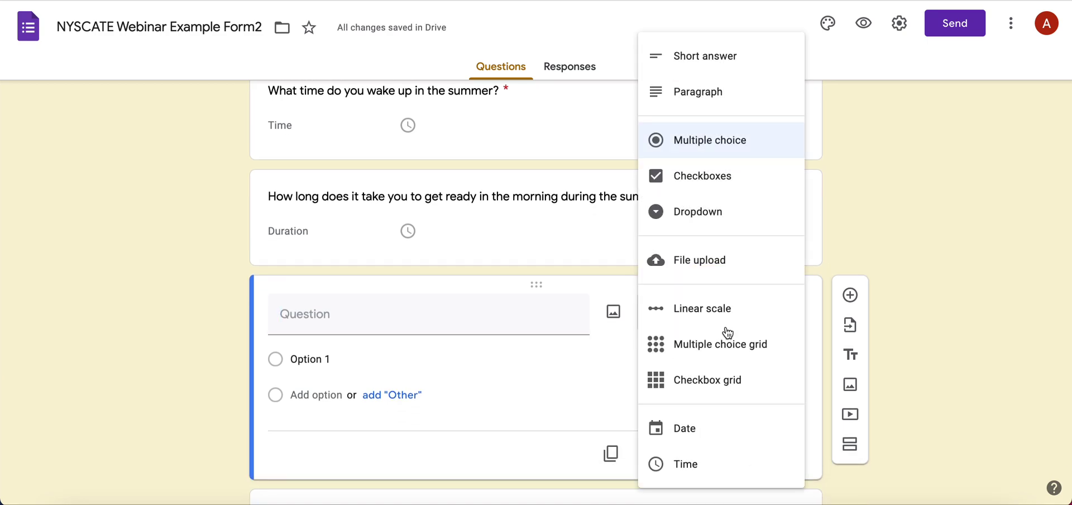
pyautogui.click(718, 72)
pyautogui.click(714, 301)
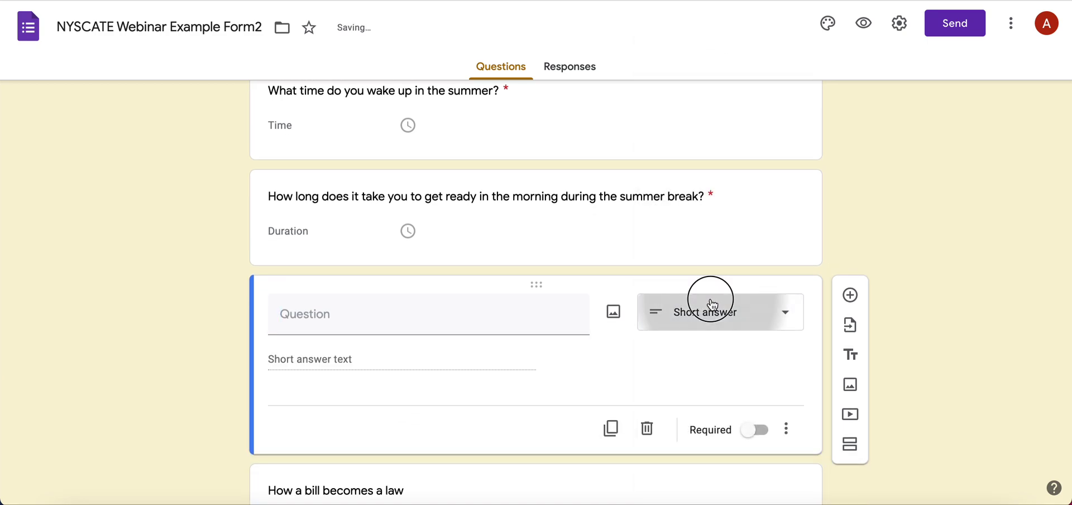
pyautogui.click(719, 93)
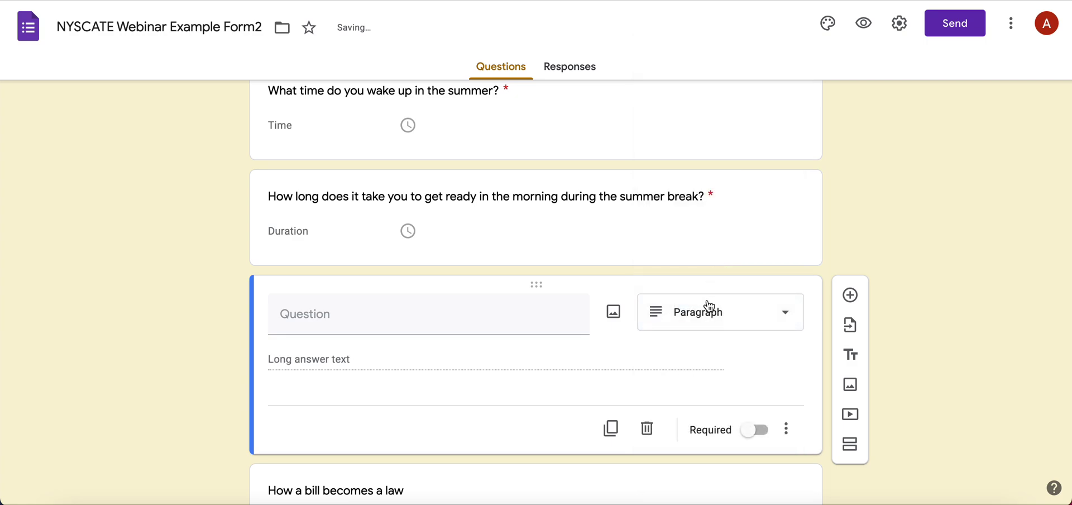
pyautogui.click(759, 431)
# - Title the new question "SEfs d" and change its type to Multiple choice
pyautogui.click(745, 328)
pyautogui.click(402, 311)
pyautogui.write('SEfs d')
pyautogui.click(758, 317)
pyautogui.click(734, 158)
# - Give the "SEfs d" multiple choice question the answer options 1, 2 and 3
pyautogui.click(324, 363)
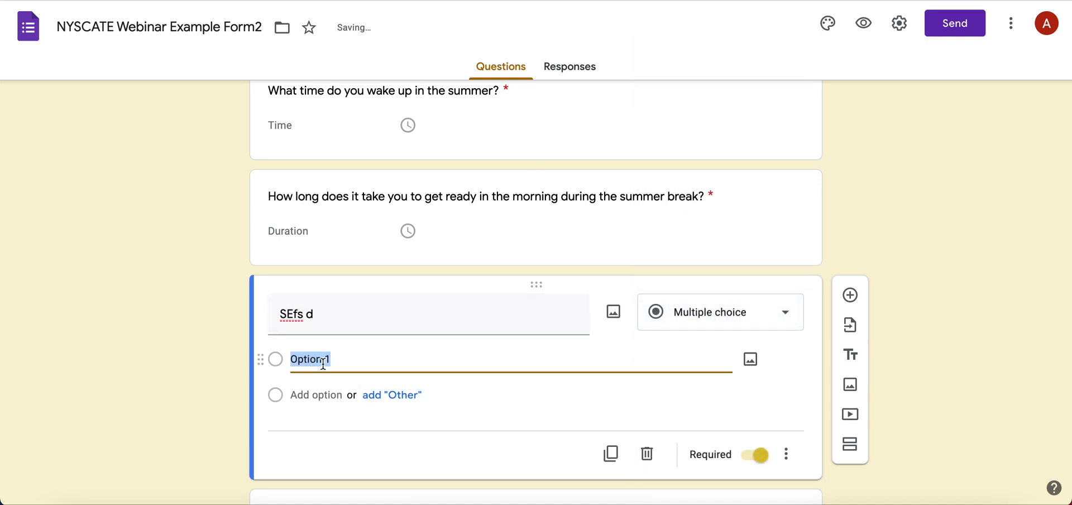
pyautogui.click(311, 419)
pyautogui.write('2')
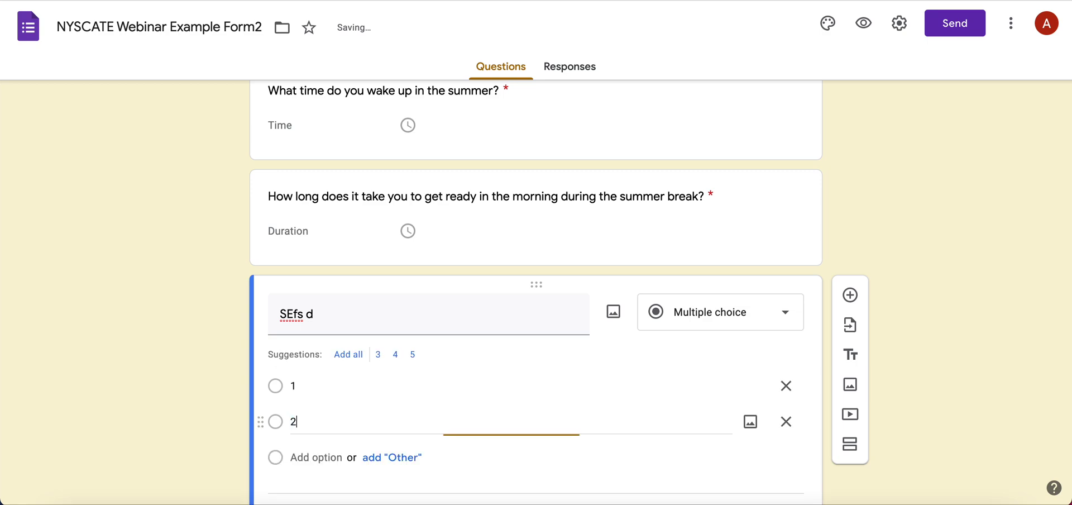
pyautogui.click(311, 424)
pyautogui.write('3')
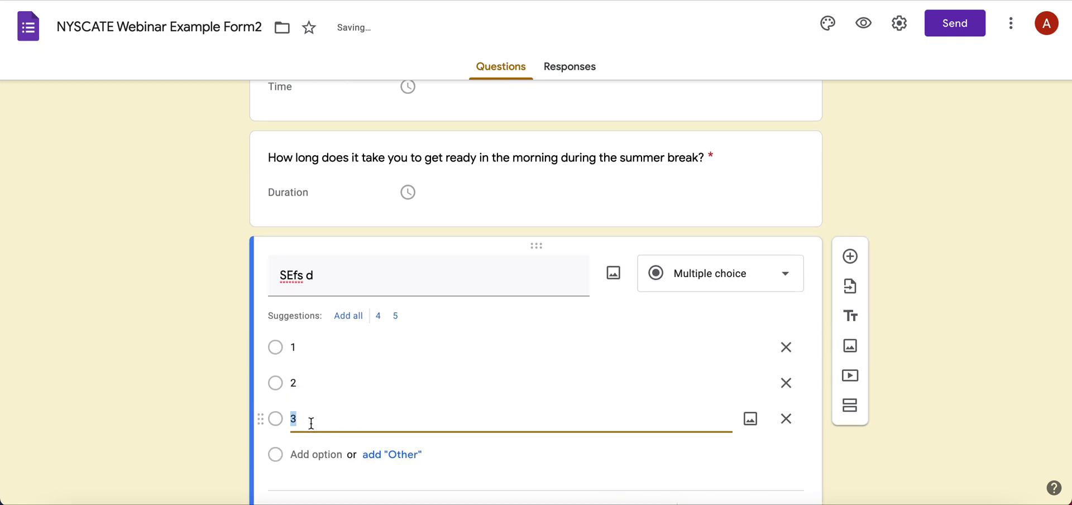